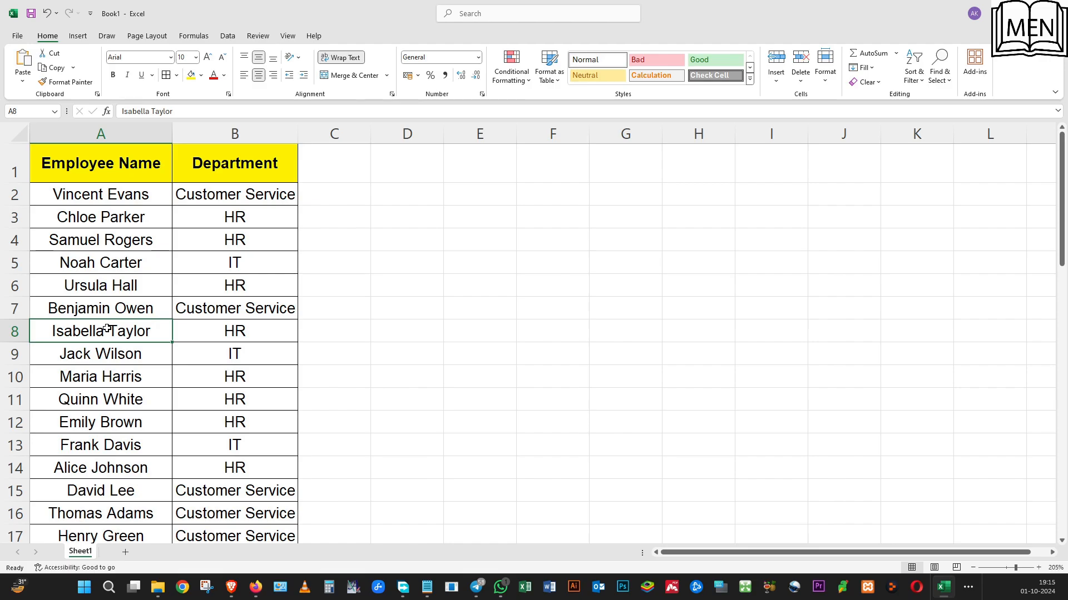
Review the Employee Name and Department columns from the header row down to the last entry
{"action": "left_click", "coordinate": [133, 232]}
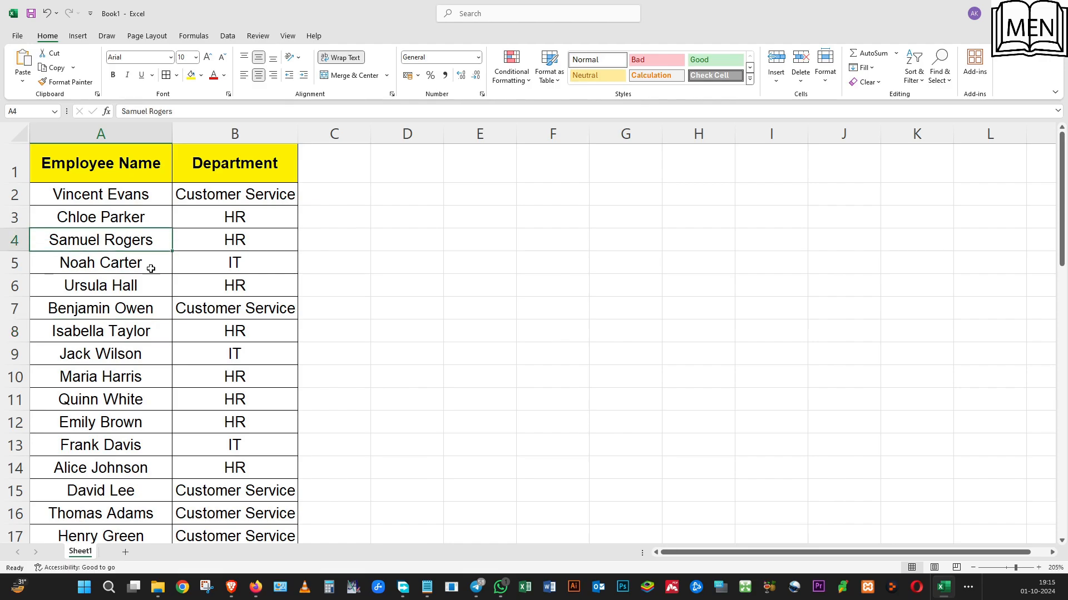
{"action": "left_click", "coordinate": [135, 194]}
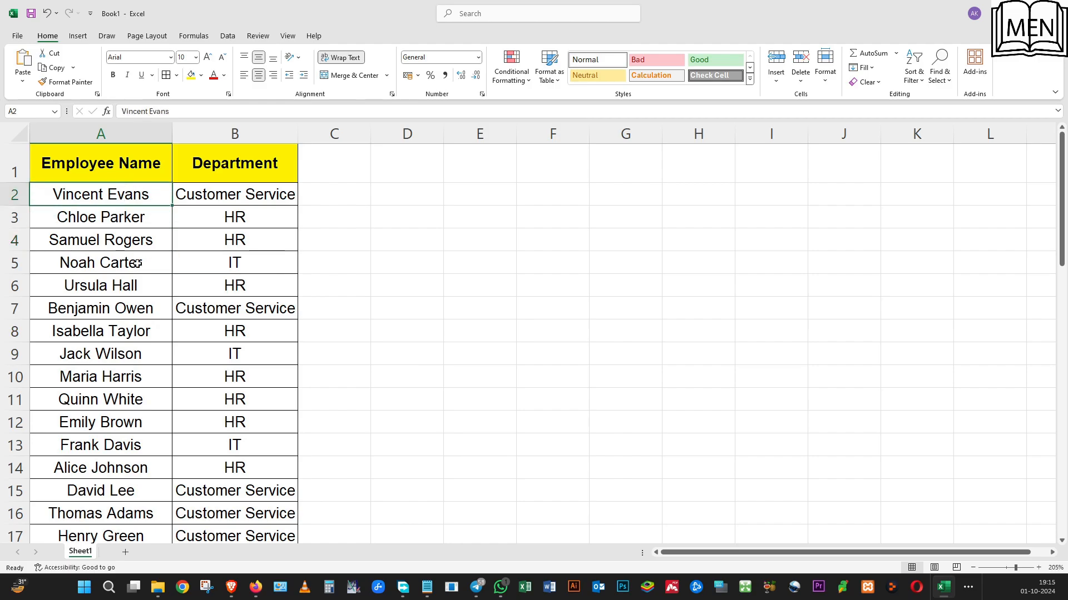
{"action": "left_click", "coordinate": [110, 166]}
{"action": "left_click", "coordinate": [239, 169]}
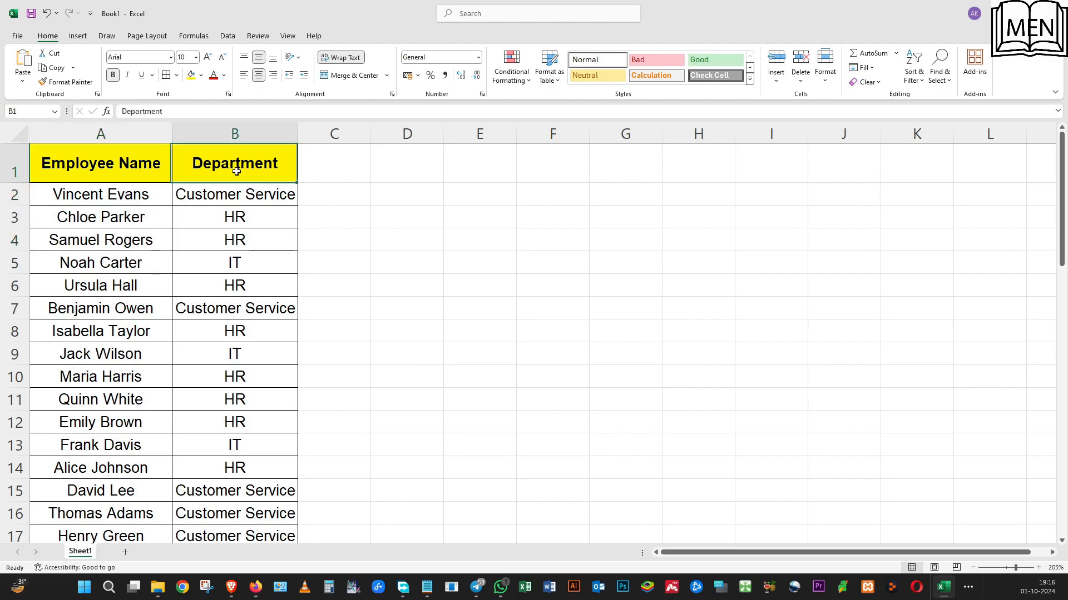
{"action": "scroll", "coordinate": [173, 460], "scroll_direction": "down", "scroll_amount": 1}
{"action": "scroll", "coordinate": [174, 461], "scroll_direction": "down", "scroll_amount": 12}
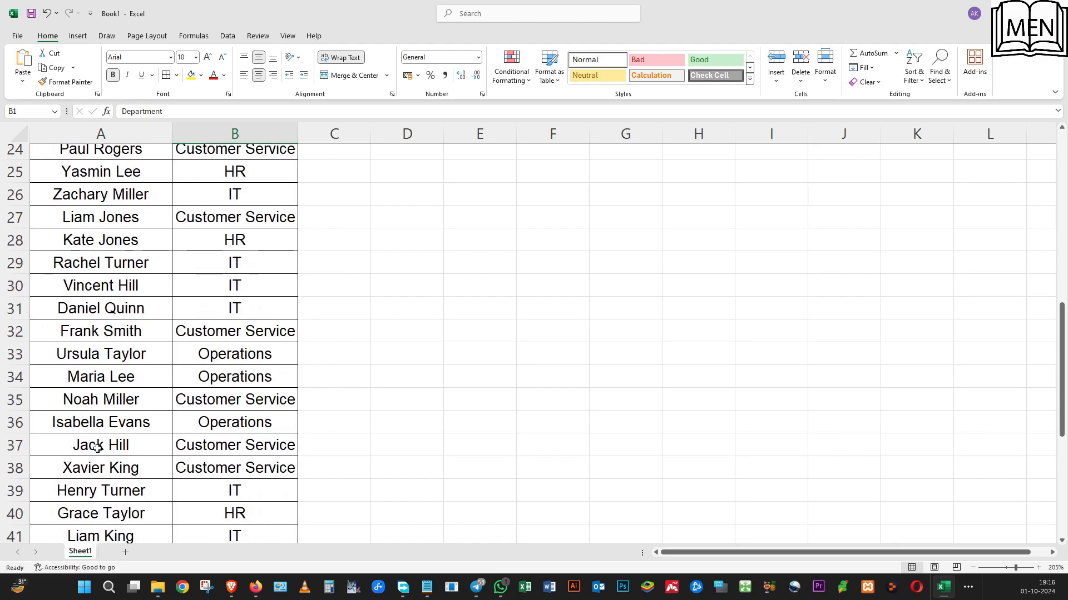
{"action": "left_click", "coordinate": [83, 376]}
{"action": "left_click", "coordinate": [179, 376]}
{"action": "scroll", "coordinate": [200, 285], "scroll_direction": "up", "scroll_amount": 10}
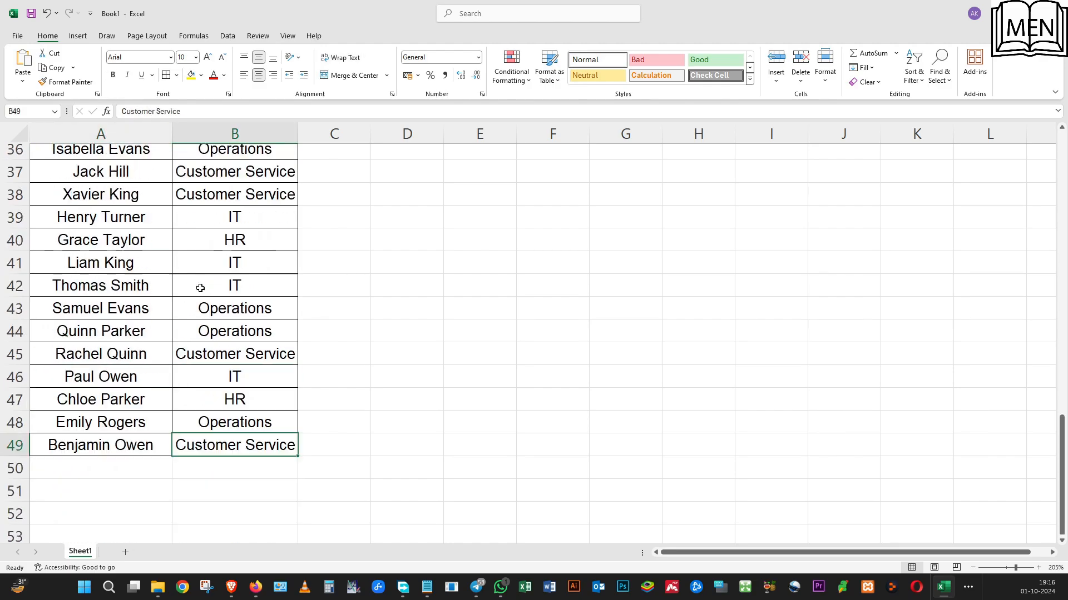
{"action": "scroll", "coordinate": [200, 286], "scroll_direction": "up", "scroll_amount": 3}
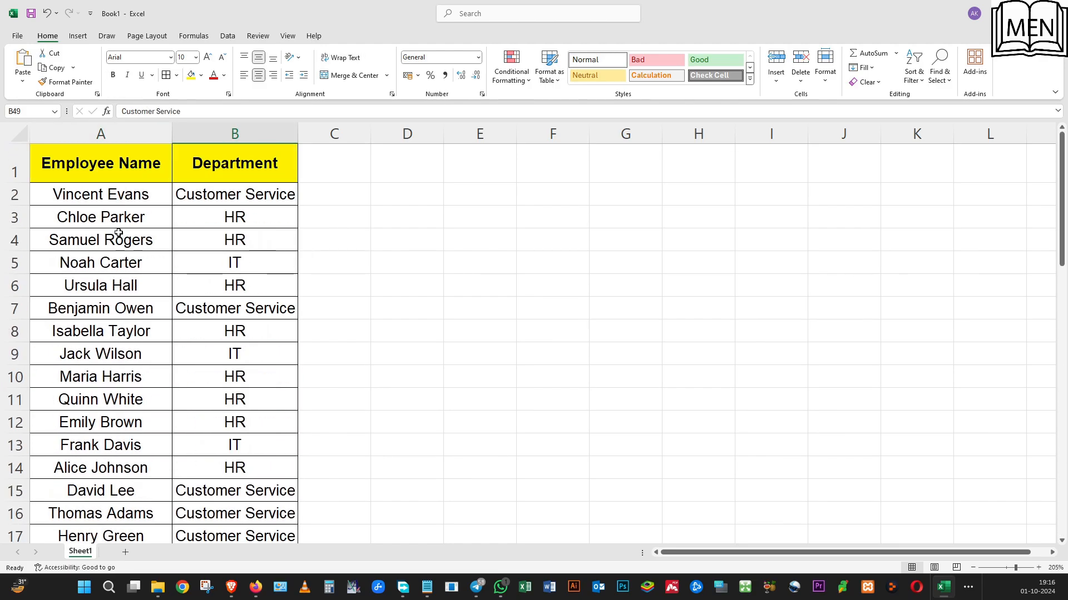
{"action": "scroll", "coordinate": [111, 334], "scroll_direction": "down", "scroll_amount": 5}
{"action": "scroll", "coordinate": [114, 336], "scroll_direction": "down", "scroll_amount": 2}
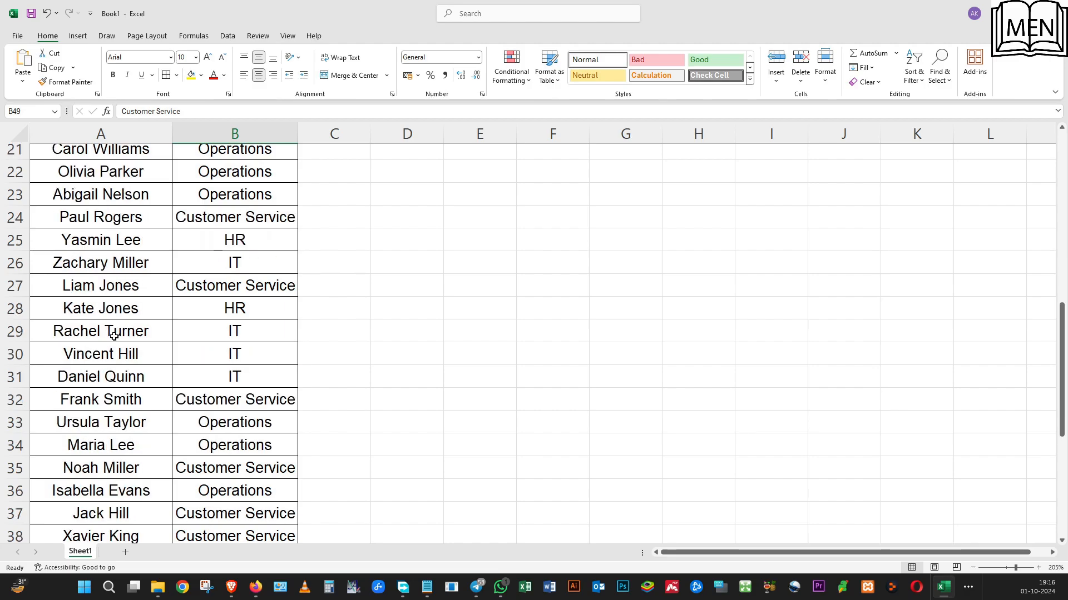
{"action": "scroll", "coordinate": [114, 336], "scroll_direction": "up", "scroll_amount": 4}
Compare individual employees in the middle rows with the departments listed beside them
{"action": "left_click", "coordinate": [108, 291]}
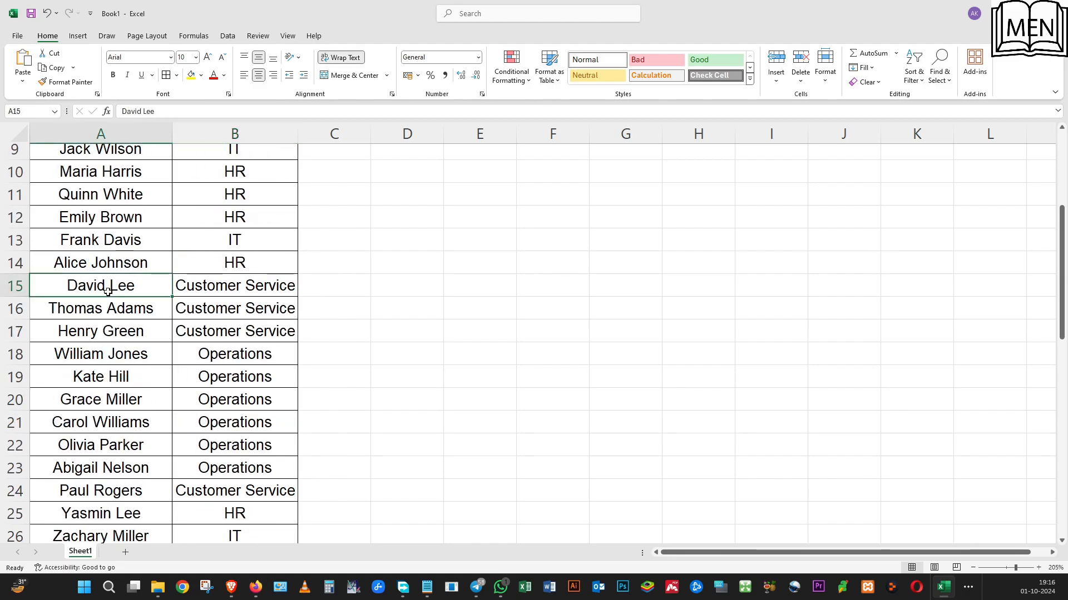
{"action": "left_click", "coordinate": [201, 280]}
{"action": "left_click", "coordinate": [88, 404]}
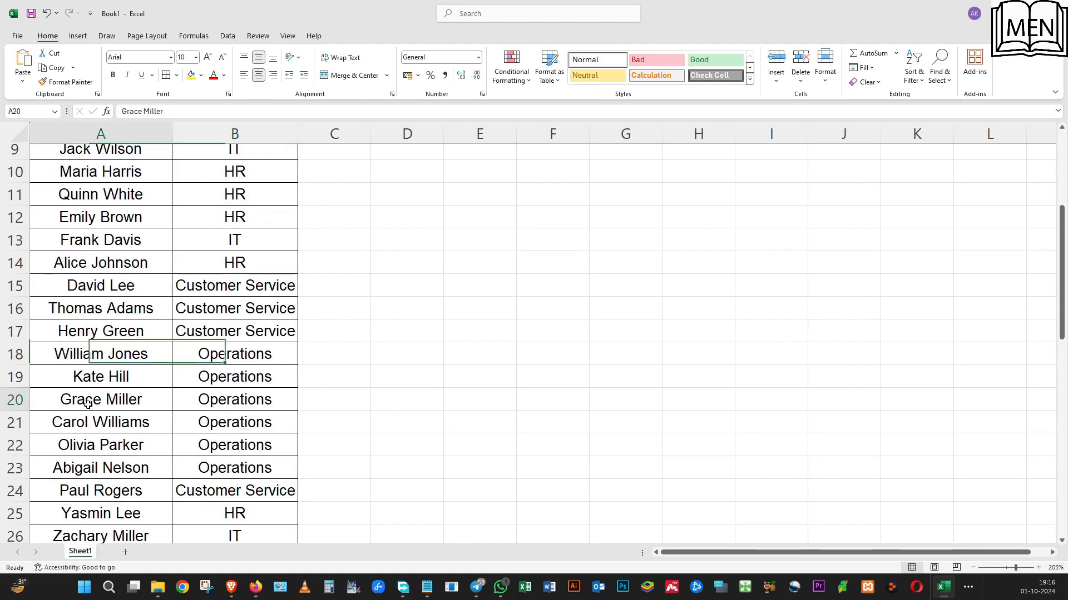
{"action": "left_click", "coordinate": [212, 402]}
{"action": "left_click", "coordinate": [133, 502]}
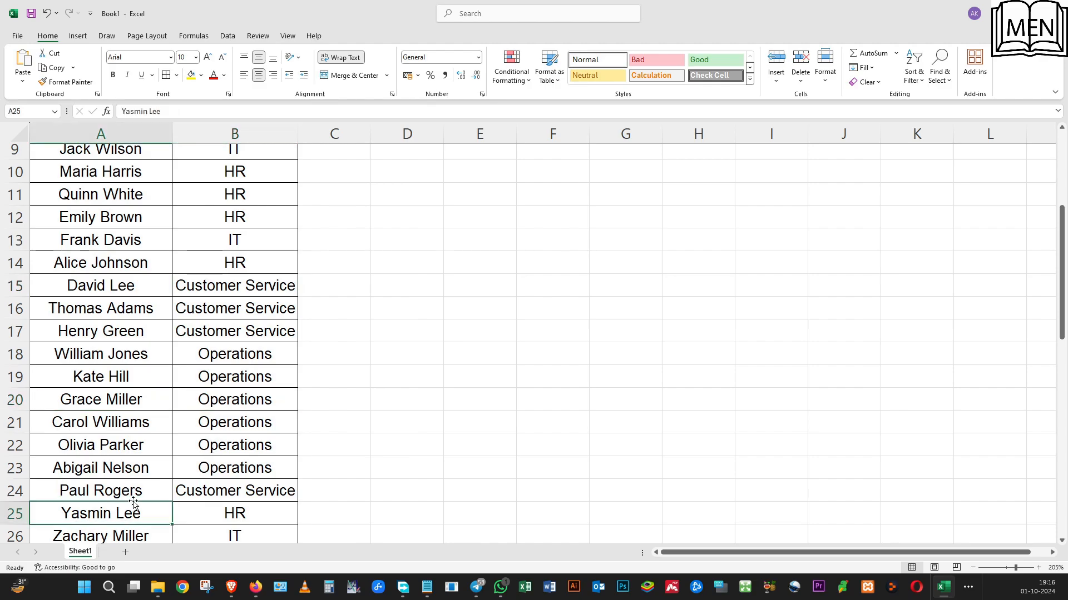
{"action": "scroll", "coordinate": [134, 503], "scroll_direction": "down", "scroll_amount": 1}
{"action": "left_click", "coordinate": [150, 468]}
{"action": "left_click", "coordinate": [236, 467]}
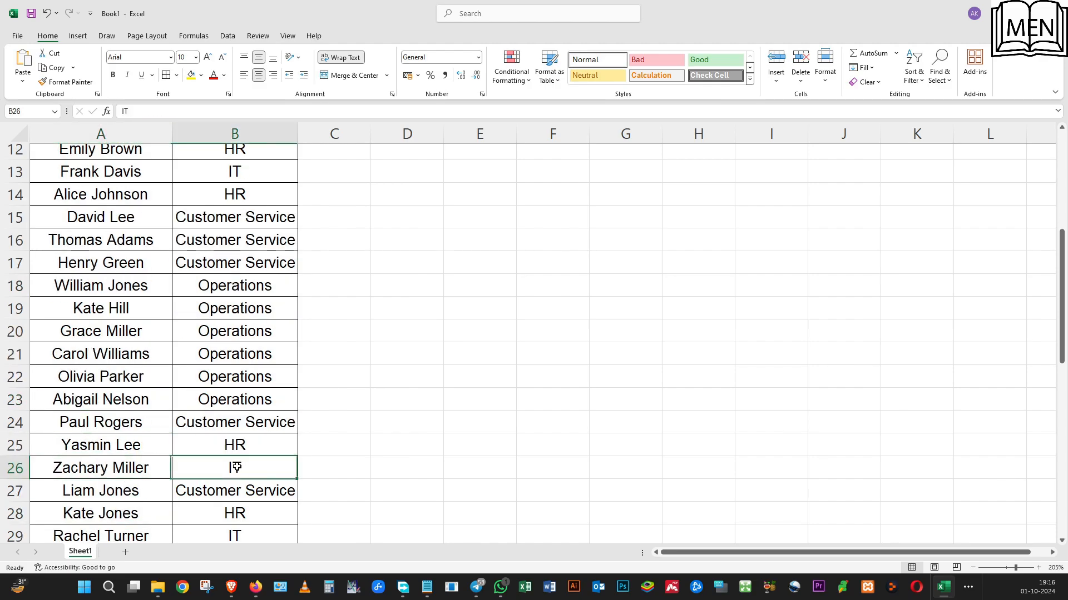
{"action": "scroll", "coordinate": [191, 332], "scroll_direction": "up", "scroll_amount": 4}
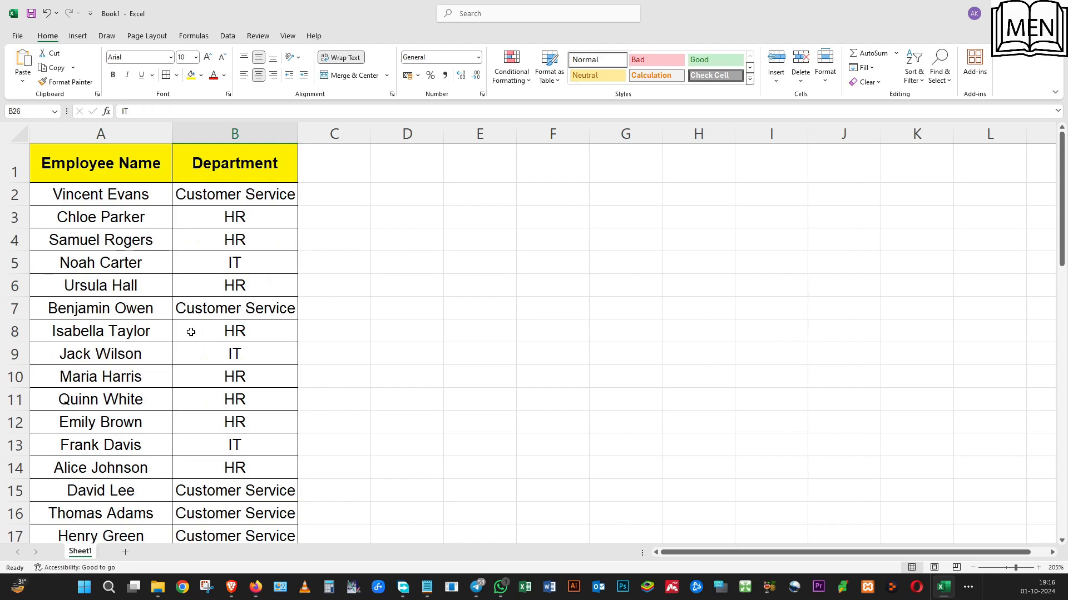
{"action": "left_click", "coordinate": [191, 332]}
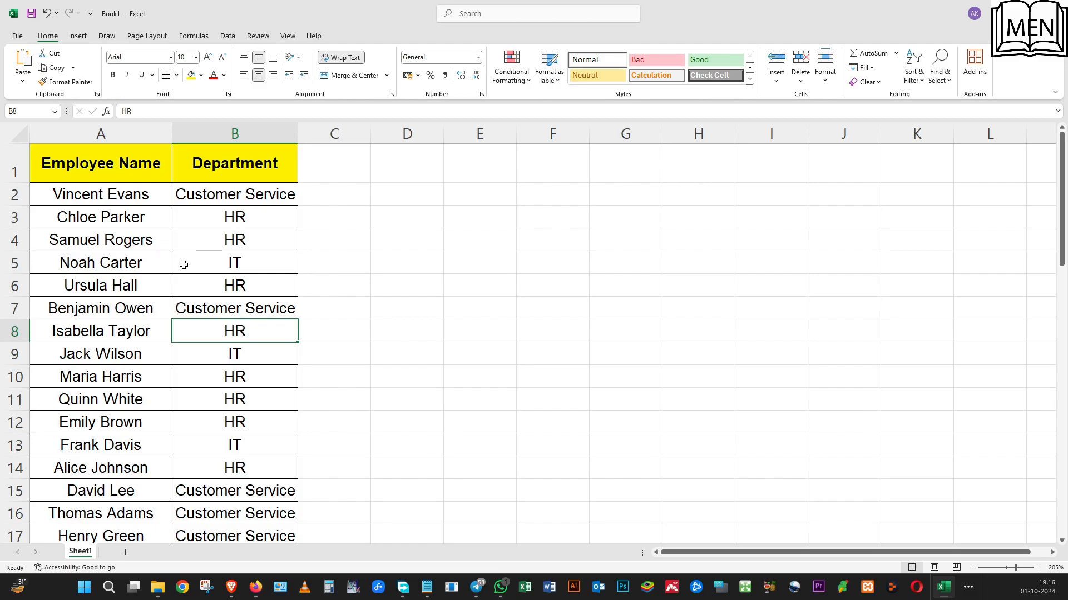
Add filters to the Employee Name and Department headers
{"action": "left_click", "coordinate": [15, 196]}
{"action": "left_click", "coordinate": [58, 192]}
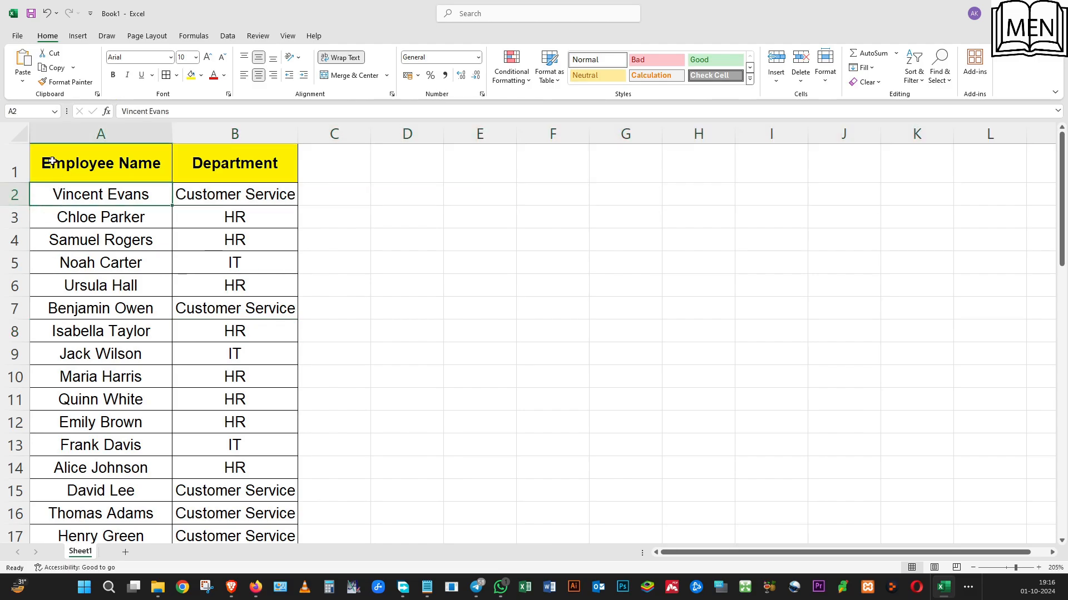
{"action": "left_click", "coordinate": [51, 162]}
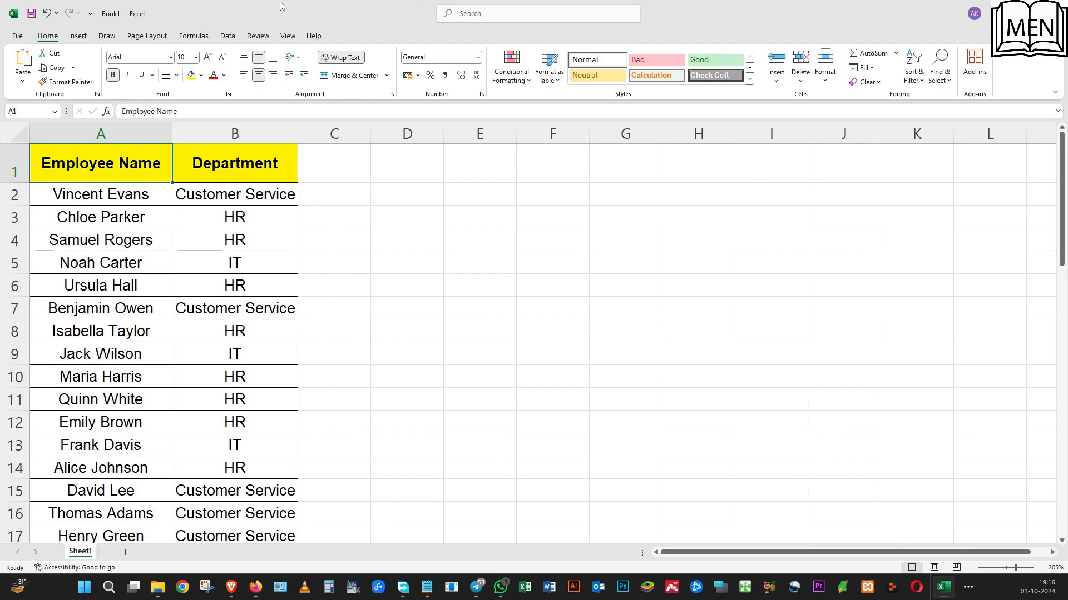
{"action": "left_click", "coordinate": [918, 71]}
{"action": "left_click", "coordinate": [934, 146]}
{"action": "left_click", "coordinate": [214, 240]}
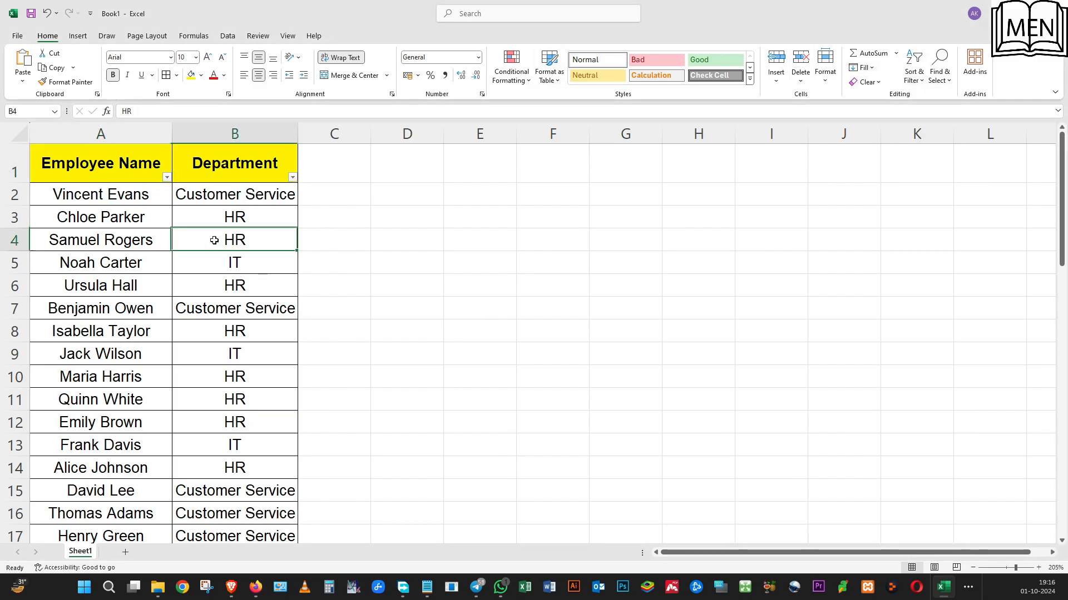
Sort the employee list by Department from A to Z
{"action": "left_click_drag", "start_coordinate": [257, 177], "coordinate": [72, 163]}
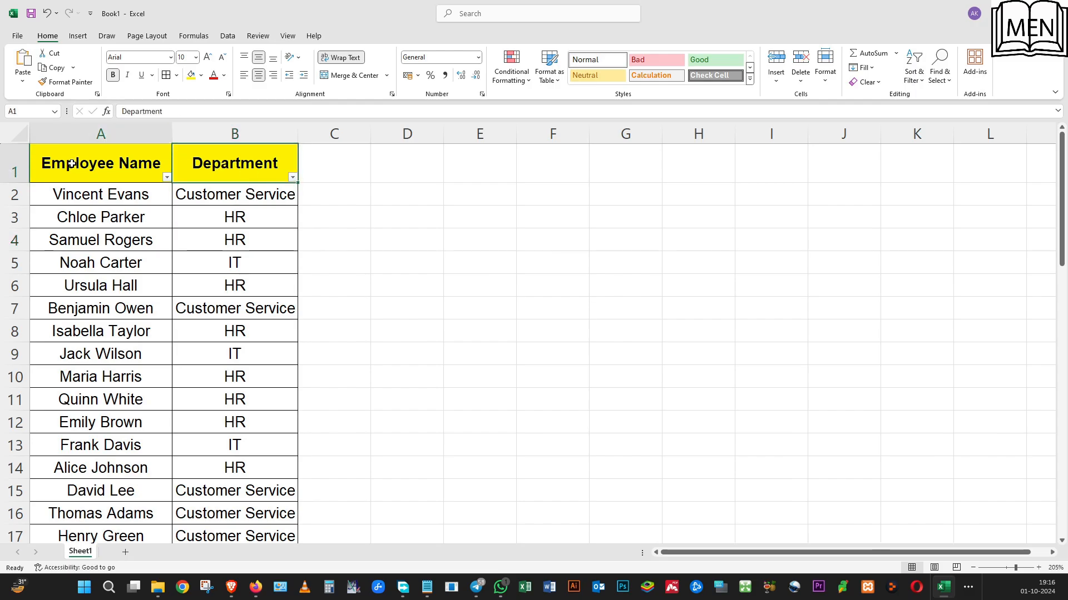
{"action": "left_click", "coordinate": [219, 162]}
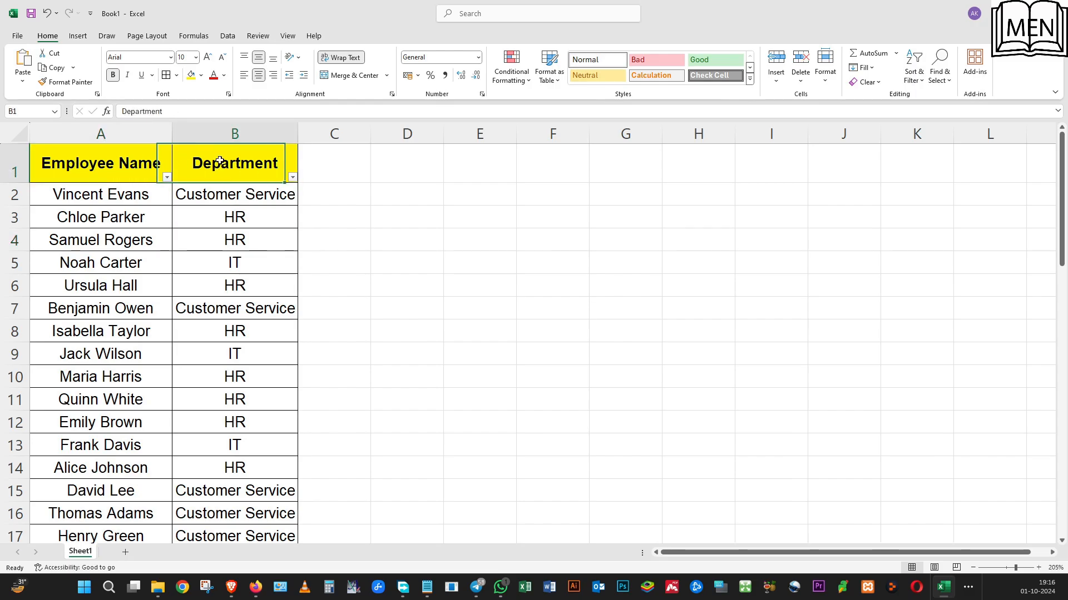
{"action": "left_click", "coordinate": [293, 178]}
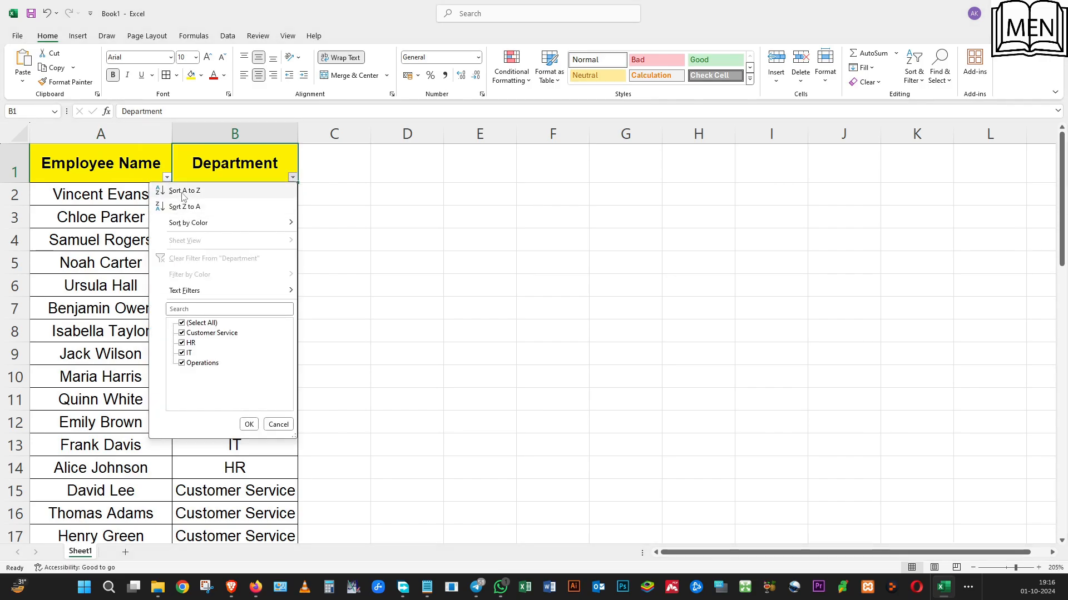
{"action": "left_click", "coordinate": [184, 191]}
Examine the sorted list to check how employees are grouped under each department
{"action": "left_click", "coordinate": [191, 214]}
{"action": "left_click", "coordinate": [115, 197]}
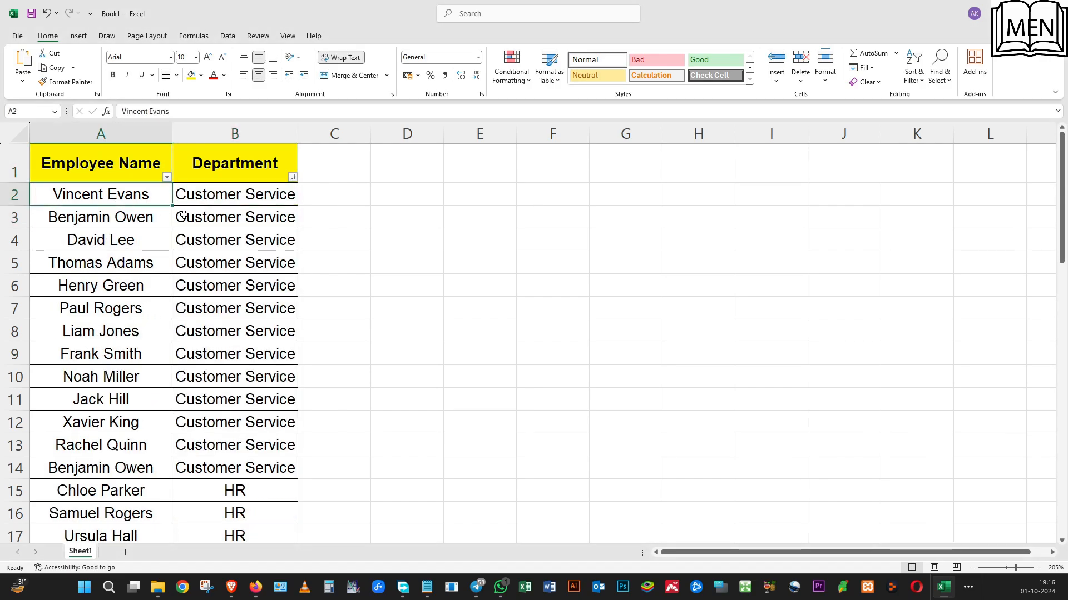
{"action": "left_click", "coordinate": [184, 216]}
{"action": "left_click", "coordinate": [114, 192]}
{"action": "scroll", "coordinate": [167, 389], "scroll_direction": "down", "scroll_amount": 1}
{"action": "left_click", "coordinate": [123, 345]}
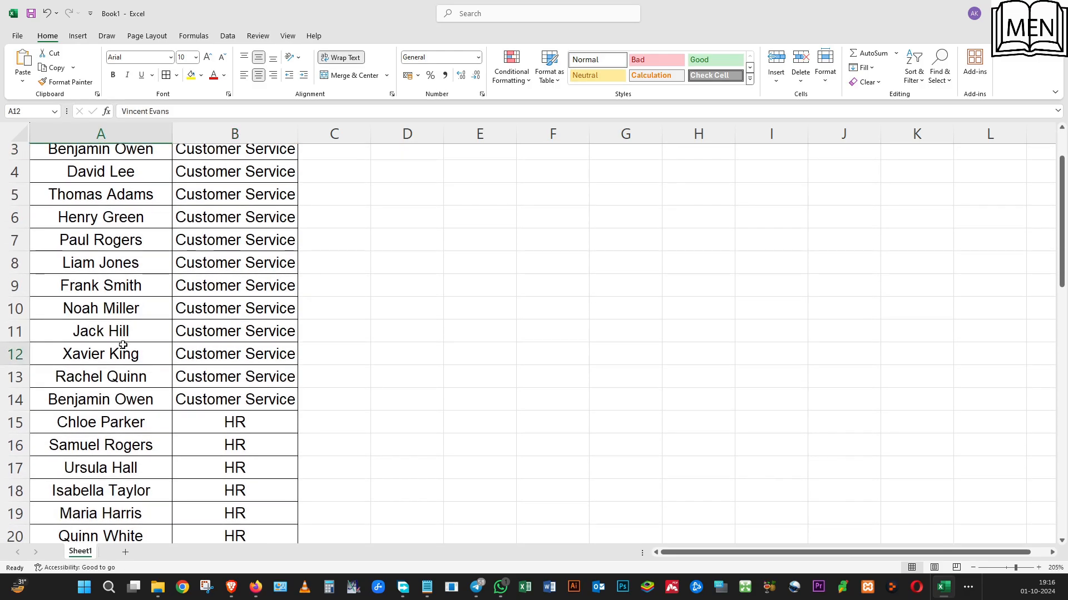
{"action": "left_click", "coordinate": [220, 362]}
{"action": "scroll", "coordinate": [174, 339], "scroll_direction": "down", "scroll_amount": 5}
{"action": "left_click", "coordinate": [150, 238]}
{"action": "left_click", "coordinate": [225, 270]}
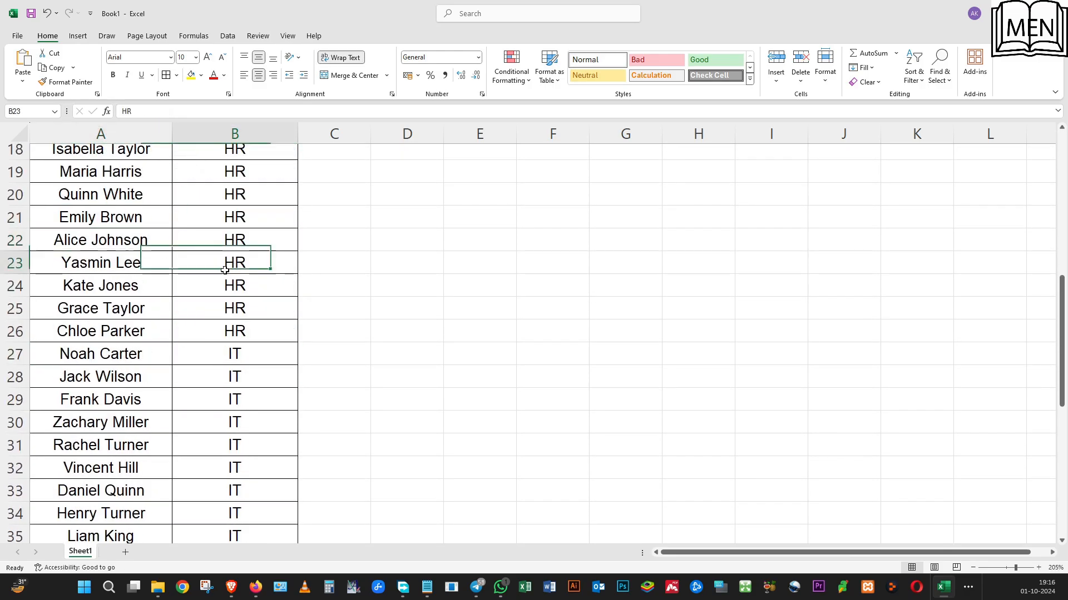
{"action": "scroll", "coordinate": [222, 353], "scroll_direction": "down", "scroll_amount": 3}
{"action": "left_click", "coordinate": [89, 306]}
{"action": "scroll", "coordinate": [137, 354], "scroll_direction": "down", "scroll_amount": 4}
{"action": "scroll", "coordinate": [137, 354], "scroll_direction": "up", "scroll_amount": 3}
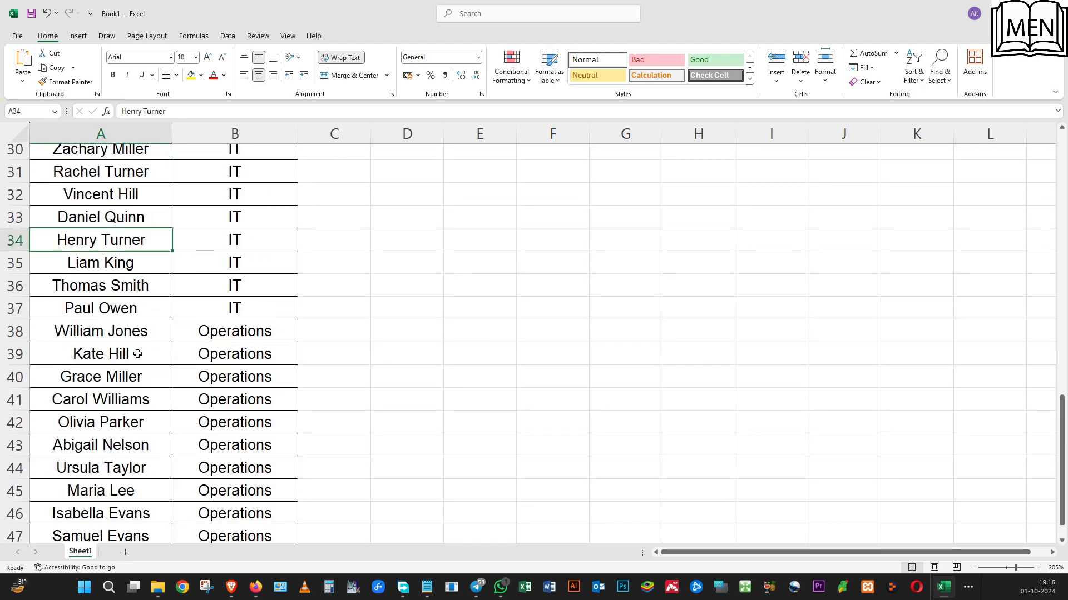
{"action": "scroll", "coordinate": [137, 354], "scroll_direction": "up", "scroll_amount": 10}
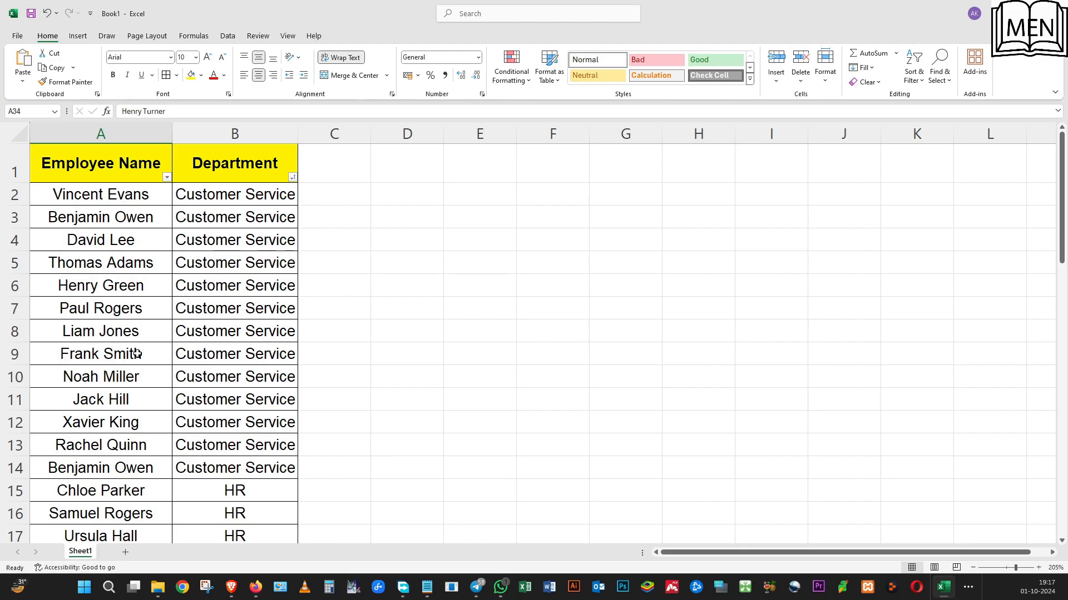
{"action": "left_click", "coordinate": [181, 363]}
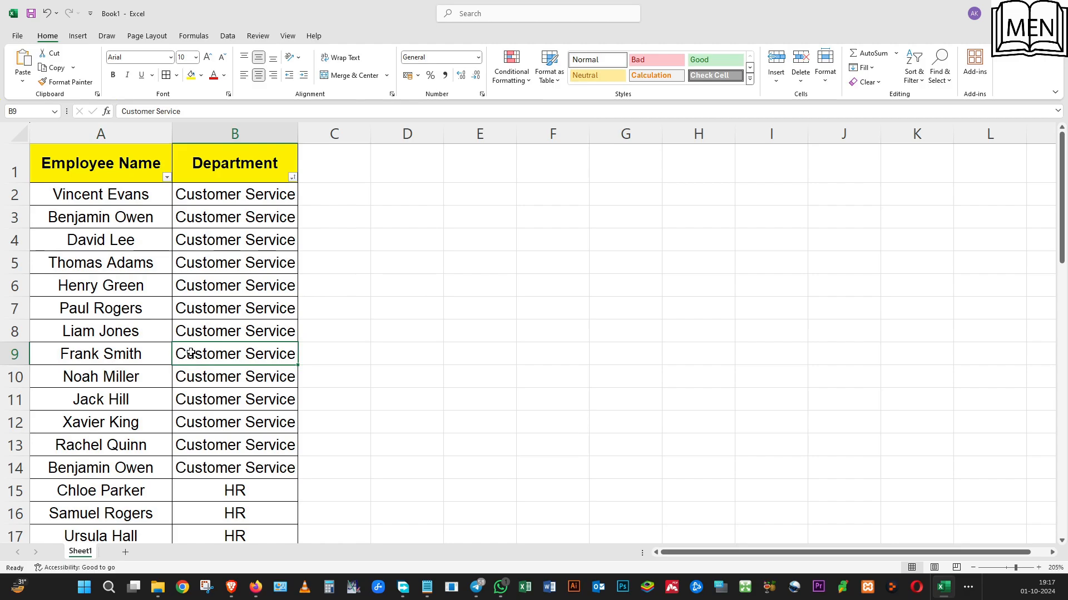
{"action": "left_click", "coordinate": [219, 196]}
{"action": "left_click", "coordinate": [400, 165]}
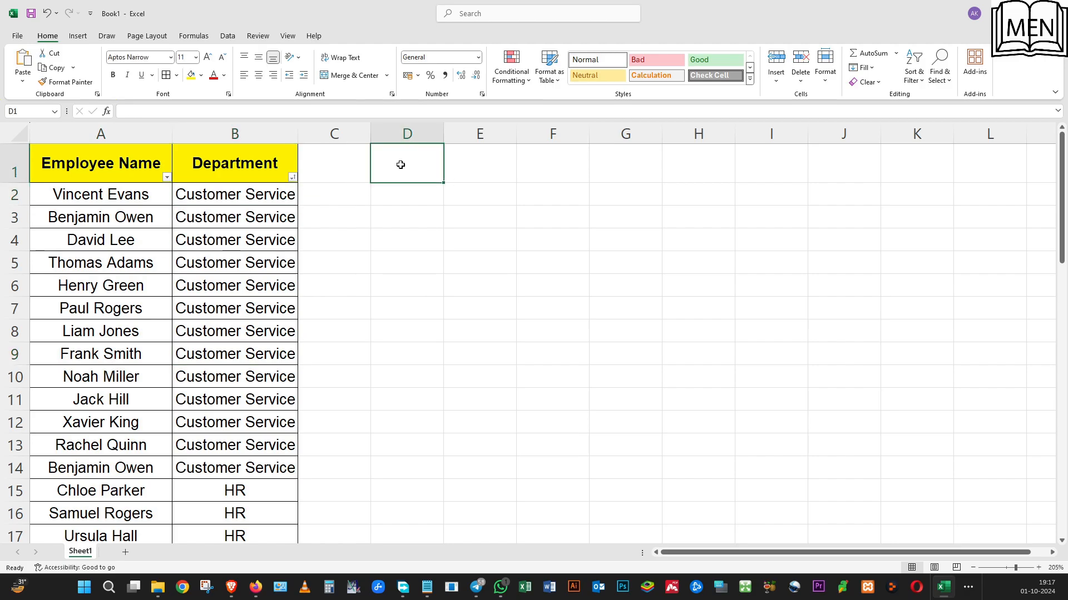
{"action": "left_click", "coordinate": [165, 232]}
{"action": "left_click", "coordinate": [202, 168]}
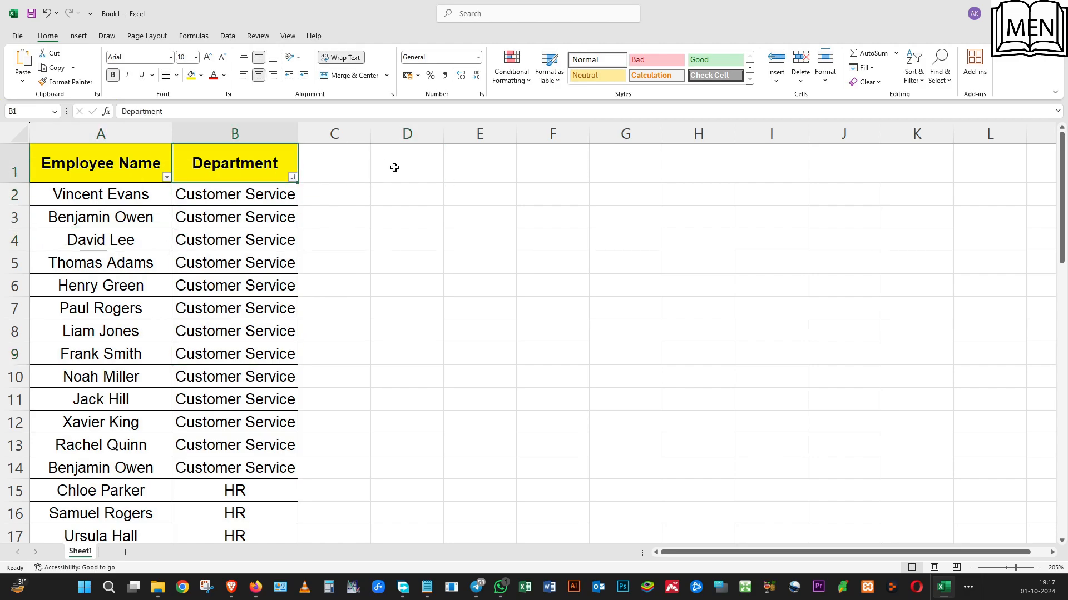
{"action": "left_click_drag", "start_coordinate": [394, 167], "coordinate": [745, 169]}
{"action": "left_click", "coordinate": [89, 281]}
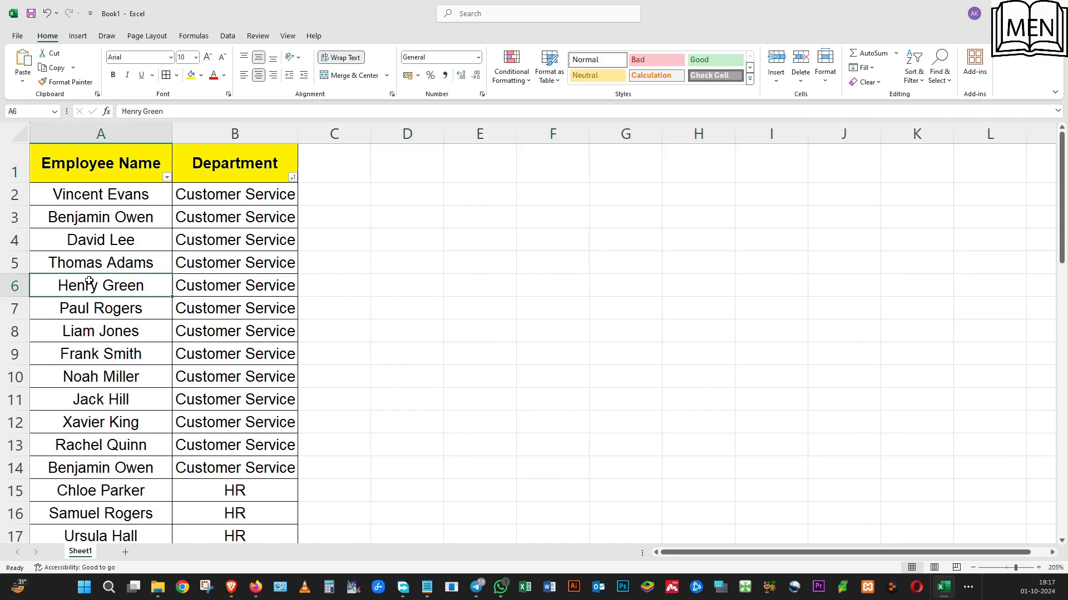
{"action": "left_click", "coordinate": [85, 166]}
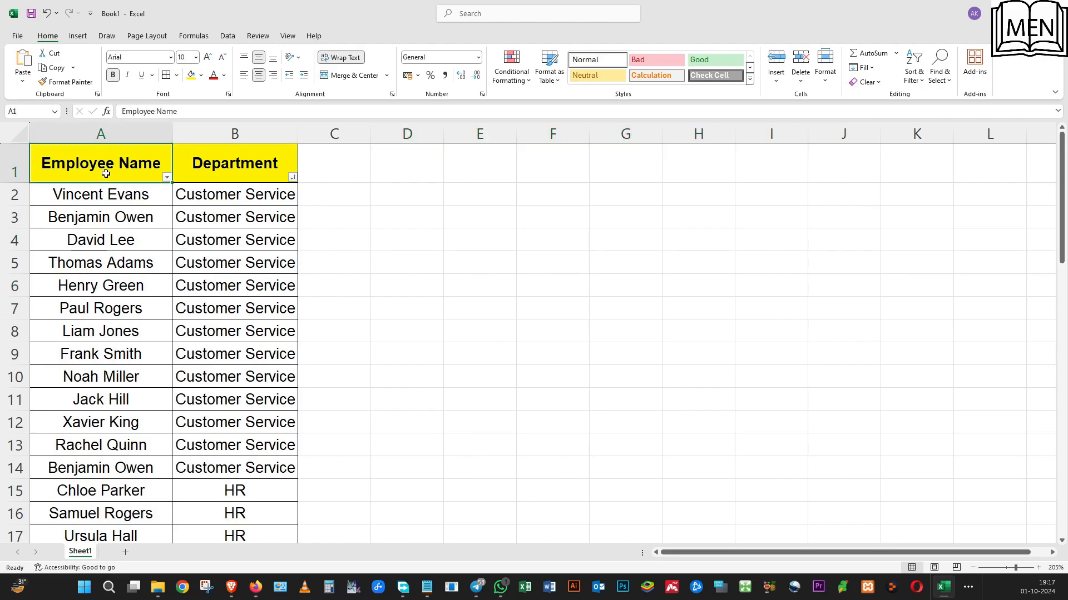
{"action": "left_click", "coordinate": [215, 159]}
{"action": "left_click", "coordinate": [97, 214]}
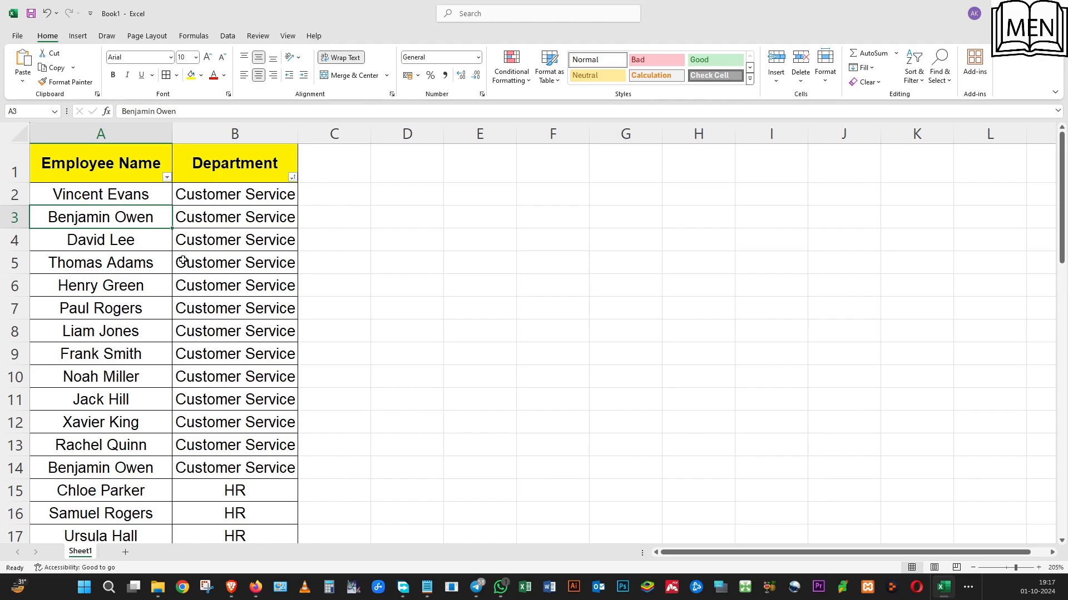
{"action": "left_click", "coordinate": [235, 193]}
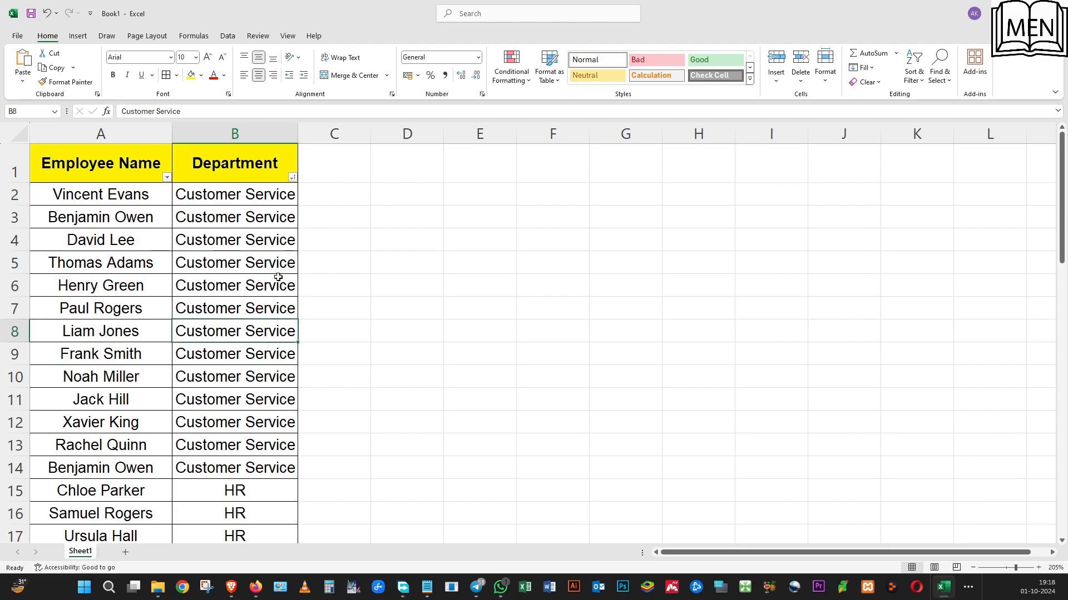
{"action": "left_click", "coordinate": [388, 162]}
{"action": "left_click", "coordinate": [553, 163]}
{"action": "left_click", "coordinate": [670, 162]}
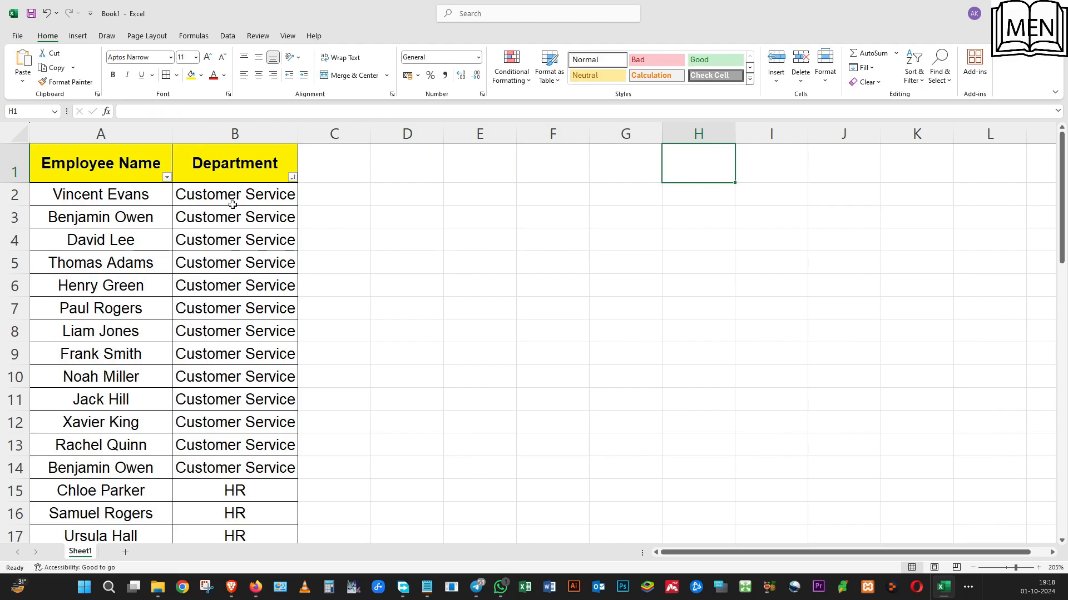
Copy the Customer Service entry from B2 into D1 and enter IT in E1 as department headings
{"action": "left_click", "coordinate": [232, 204]}
{"action": "key", "text": "ctrl+c"}
{"action": "key", "text": "Up"}
{"action": "key", "text": "Right"}
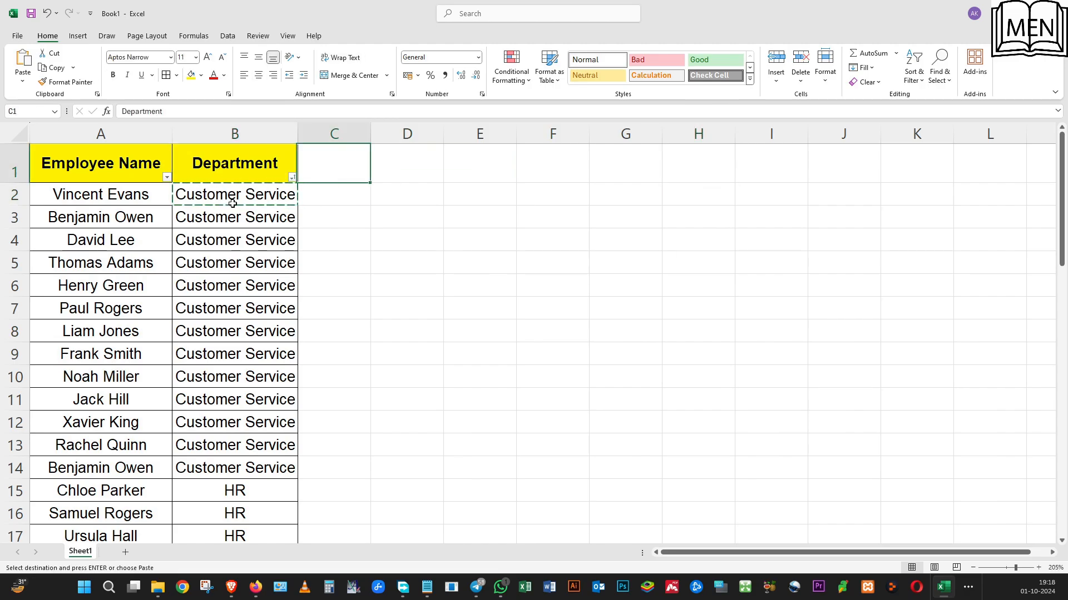
{"action": "key", "text": "Right"}
{"action": "key", "text": "ctrl+v"}
{"action": "key", "text": "Right"}
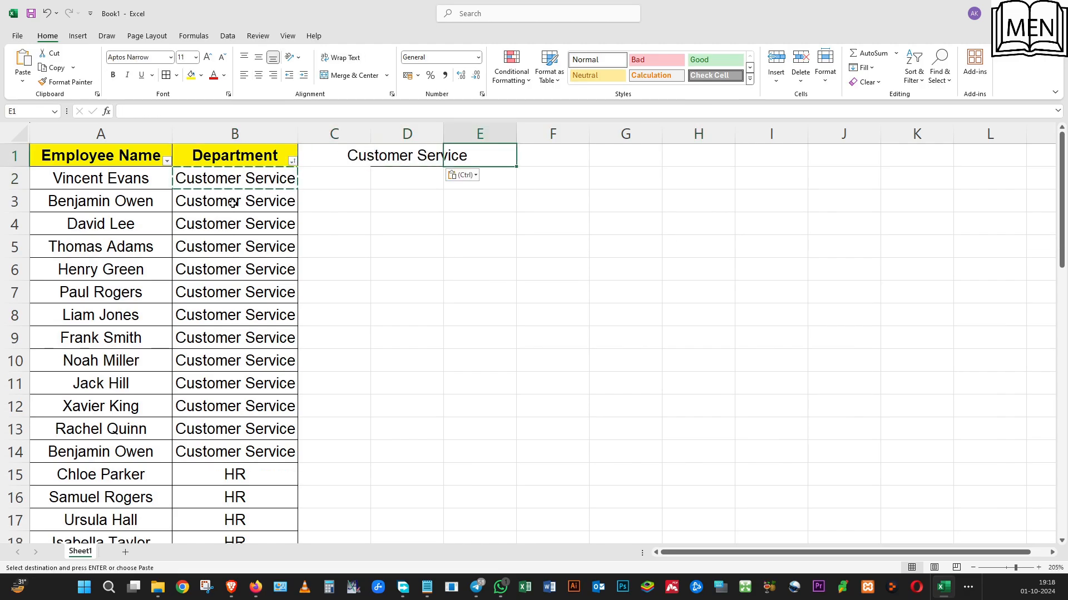
{"action": "type", "text": "IT"}
{"action": "key", "text": "Right"}
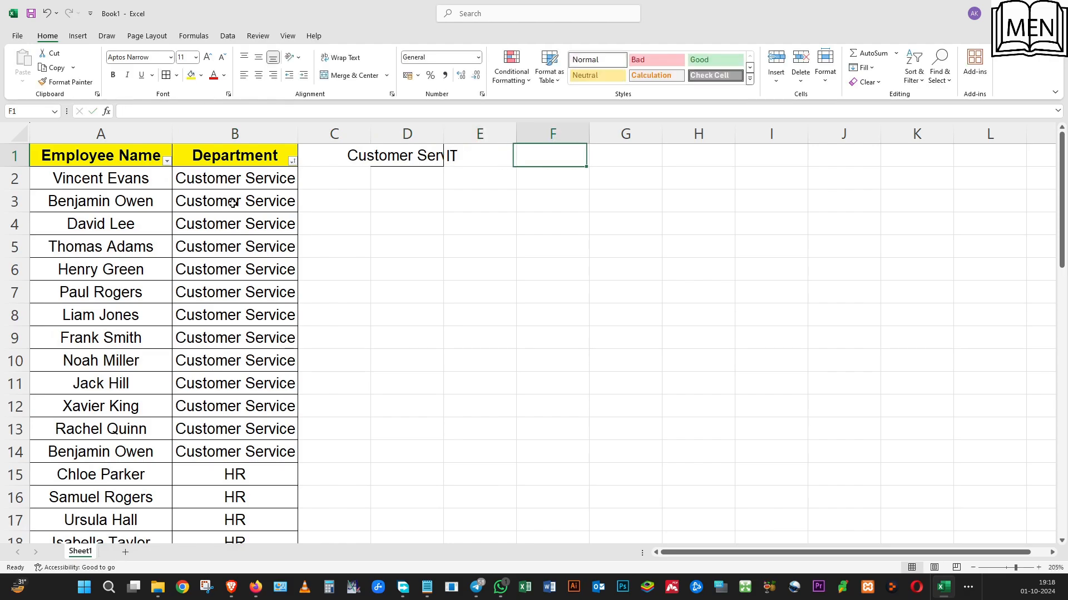
Enter HR in F1 and Operations in G1 as the remaining department headings, checking against the Department column
{"action": "type", "text": "HR"}
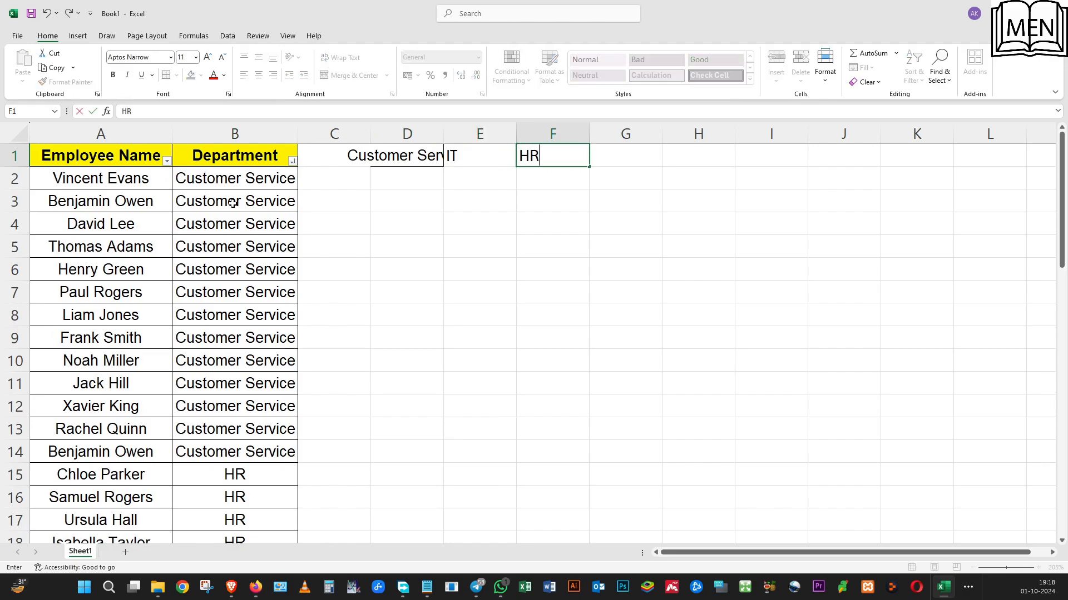
{"action": "key", "text": "Right"}
{"action": "type", "text": "Ope"}
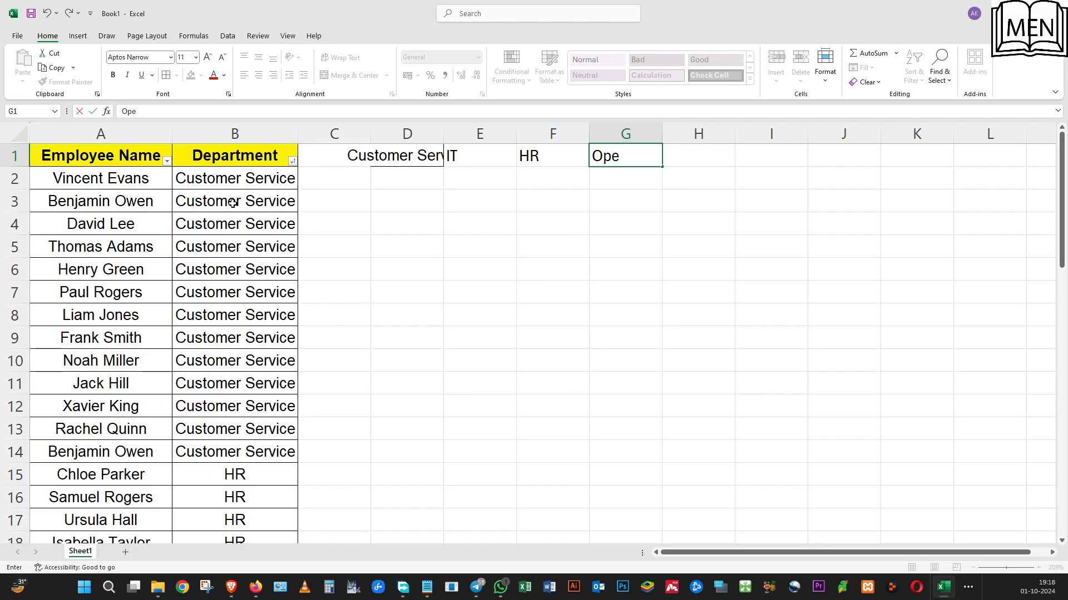
{"action": "type", "text": "rations"}
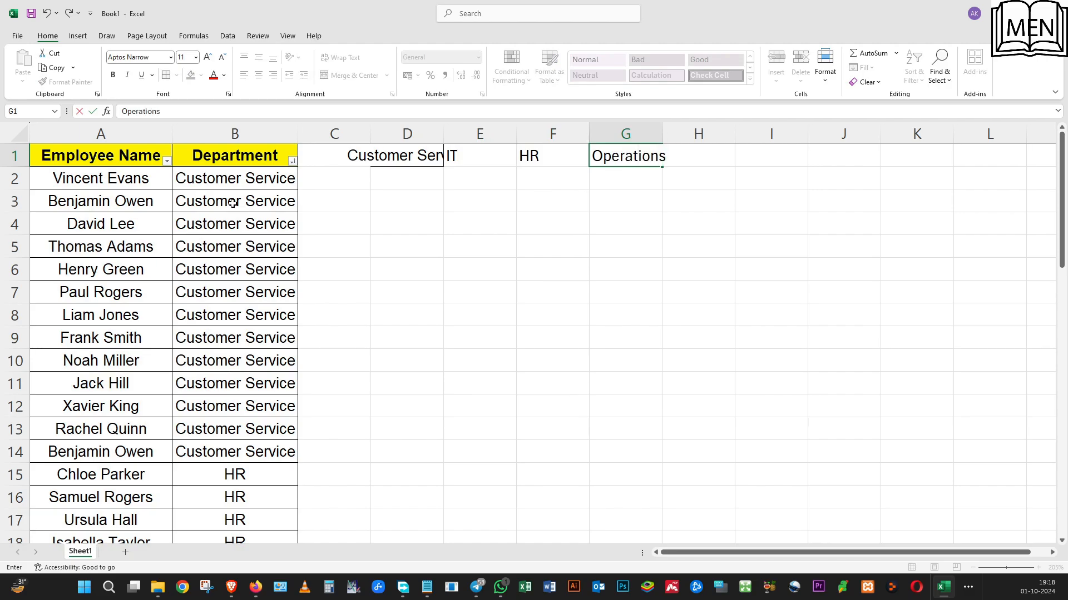
{"action": "key", "text": "Return"}
{"action": "left_click", "coordinate": [258, 336]}
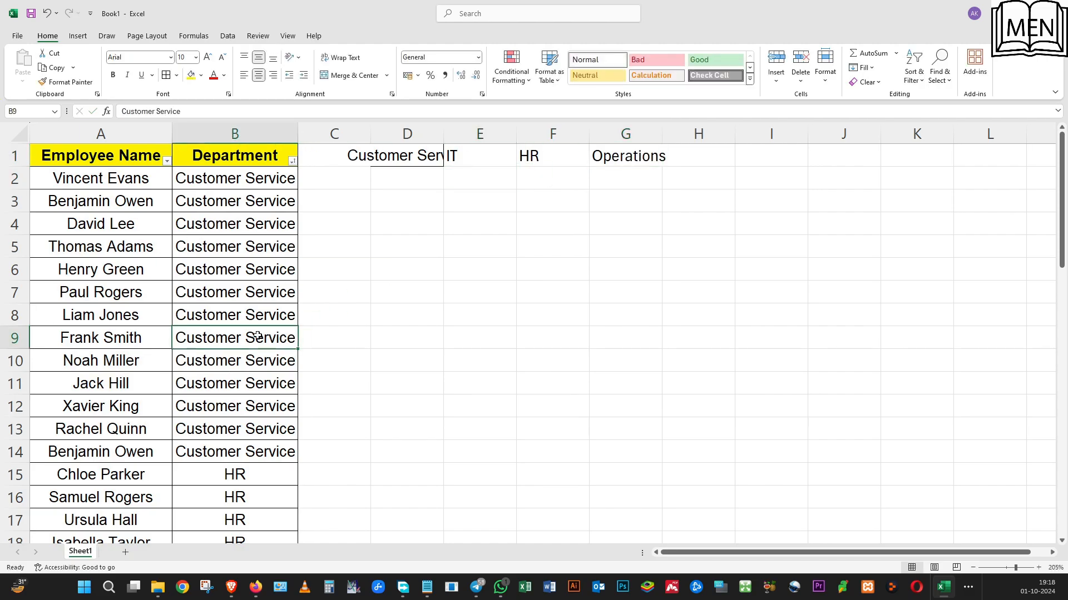
{"action": "key", "text": "ctrl+Down"}
{"action": "scroll", "coordinate": [250, 309], "scroll_direction": "up", "scroll_amount": 11}
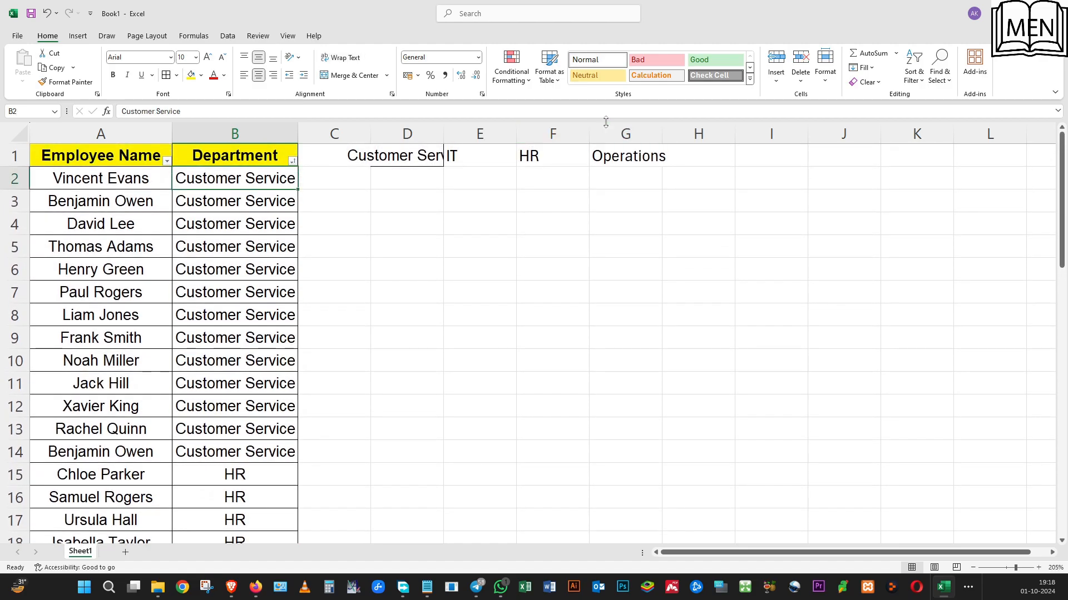
Format the department headings in D1:G1 with a yellow fill and bold text
{"action": "left_click", "coordinate": [415, 161]}
{"action": "left_click_drag", "start_coordinate": [415, 161], "coordinate": [628, 160]}
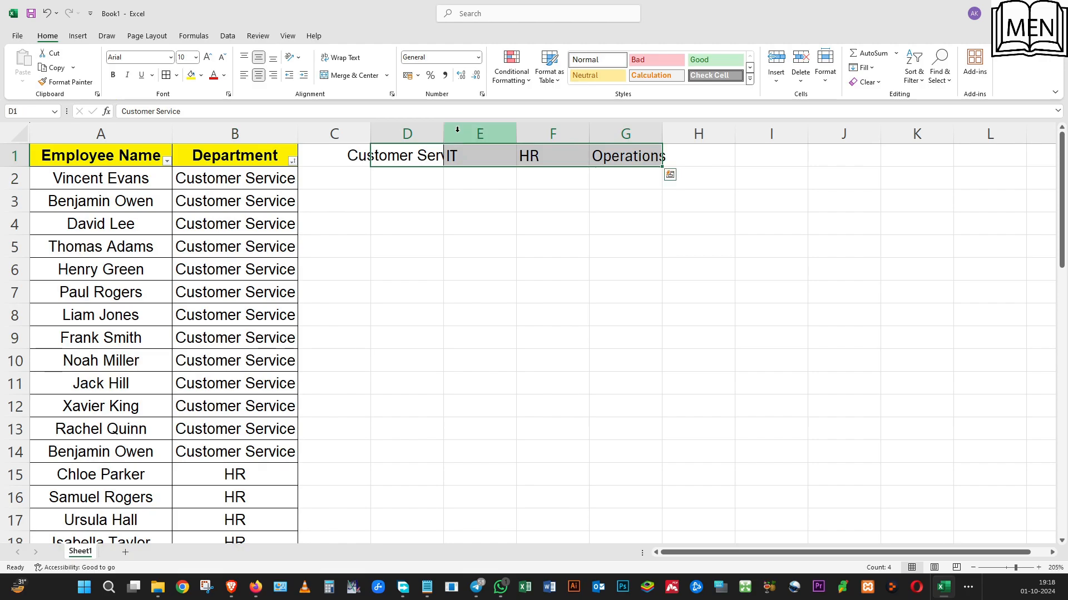
{"action": "left_click", "coordinate": [191, 75]}
{"action": "left_click", "coordinate": [113, 75]}
{"action": "left_click", "coordinate": [307, 162]}
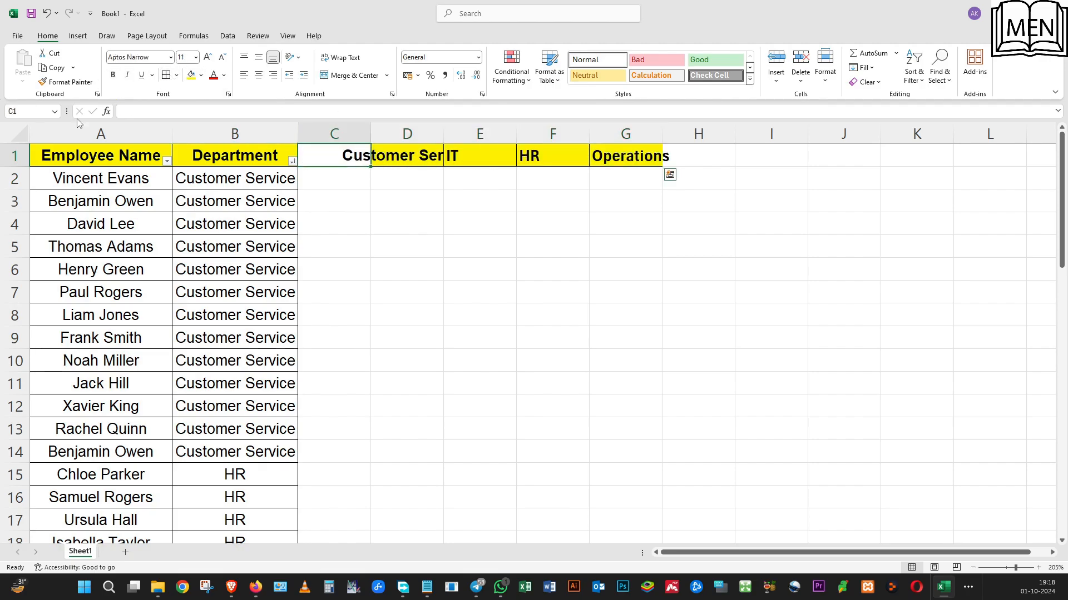
Autofit all column widths on the sheet, and give columns D to G an equal, wider width
{"action": "left_click", "coordinate": [15, 132]}
{"action": "double_click", "coordinate": [172, 133]}
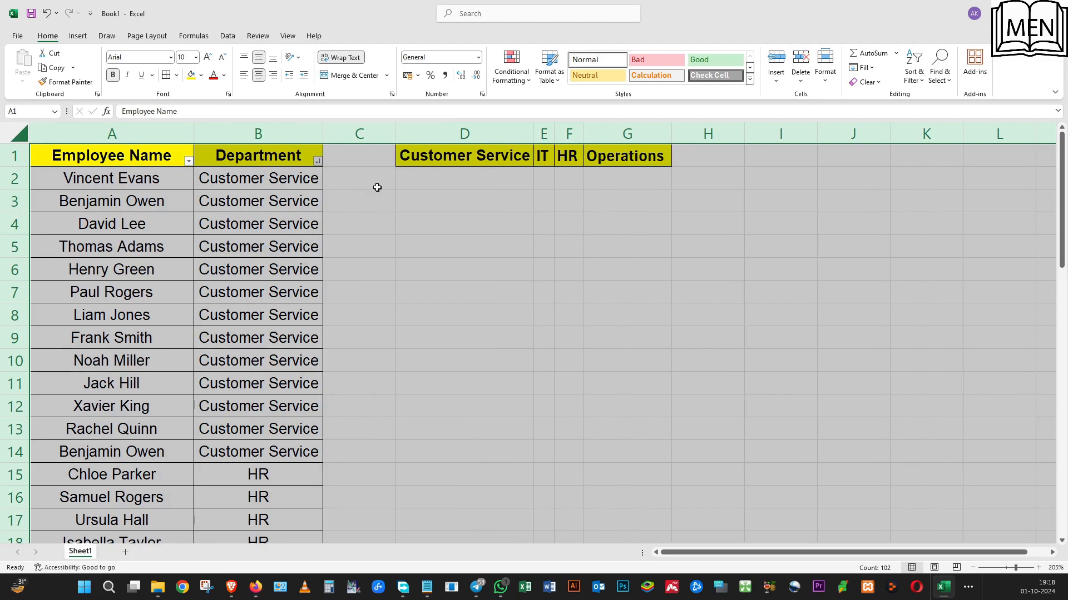
{"action": "left_click", "coordinate": [377, 185]}
{"action": "left_click", "coordinate": [546, 136]}
{"action": "left_click_drag", "start_coordinate": [546, 136], "coordinate": [625, 133]}
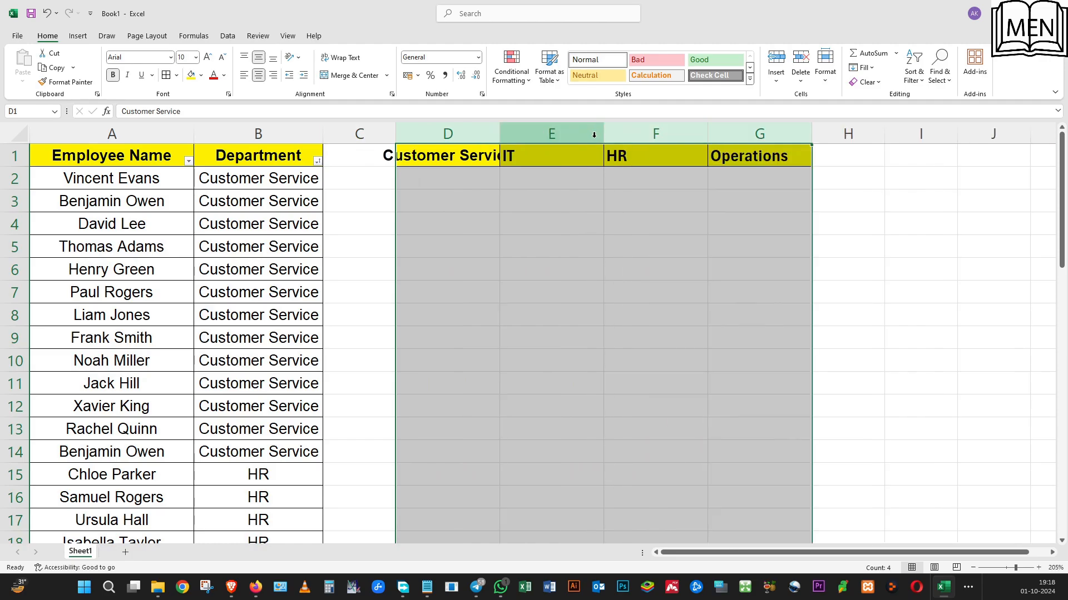
Centre the contents of columns D to G and widen column D to fit the Customer Service heading
{"action": "left_click", "coordinate": [259, 75]}
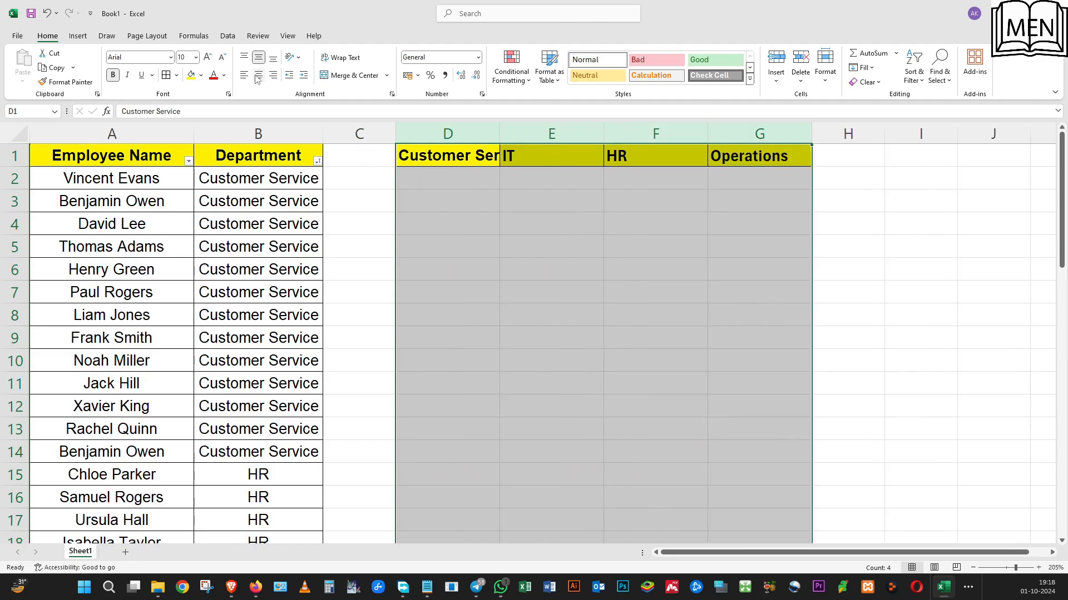
{"action": "left_click", "coordinate": [259, 75]}
{"action": "left_click", "coordinate": [467, 168]}
{"action": "left_click_drag", "start_coordinate": [499, 132], "coordinate": [548, 133]}
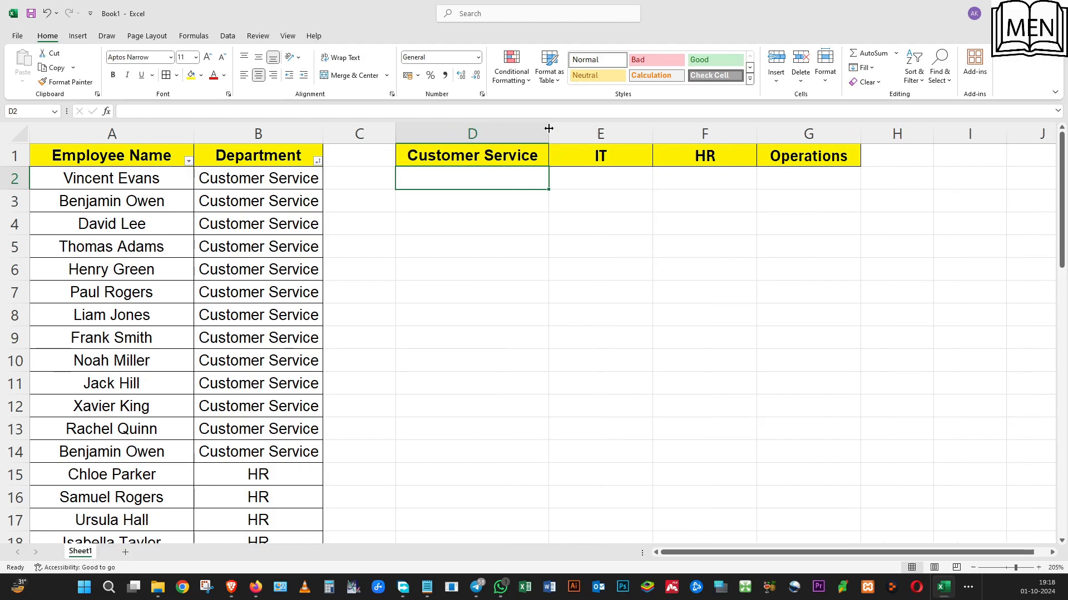
{"action": "left_click", "coordinate": [600, 223]}
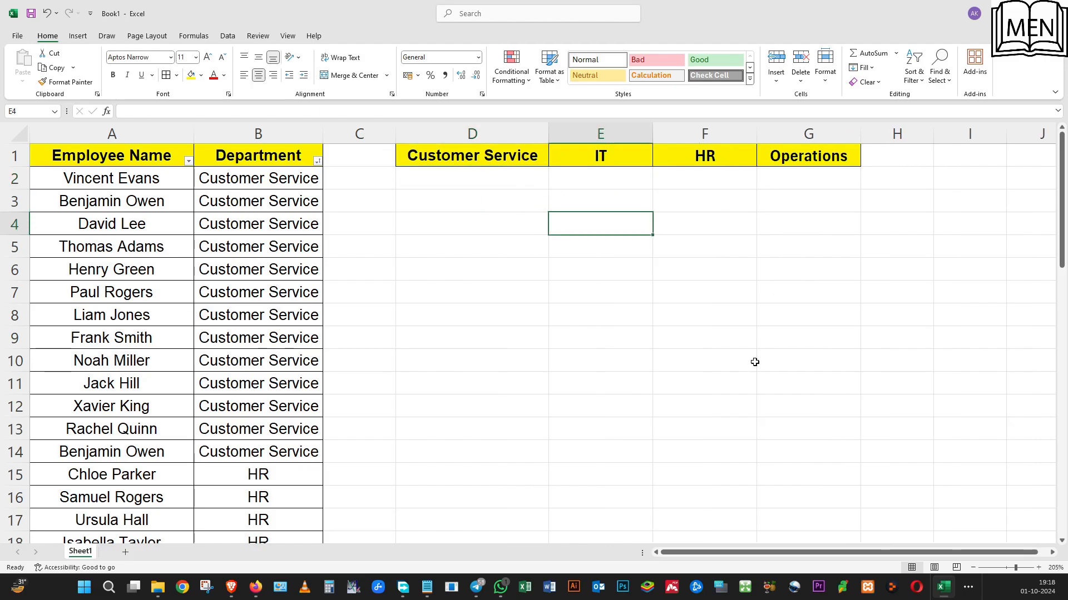
{"action": "left_click", "coordinate": [451, 158]}
{"action": "left_click", "coordinate": [455, 175]}
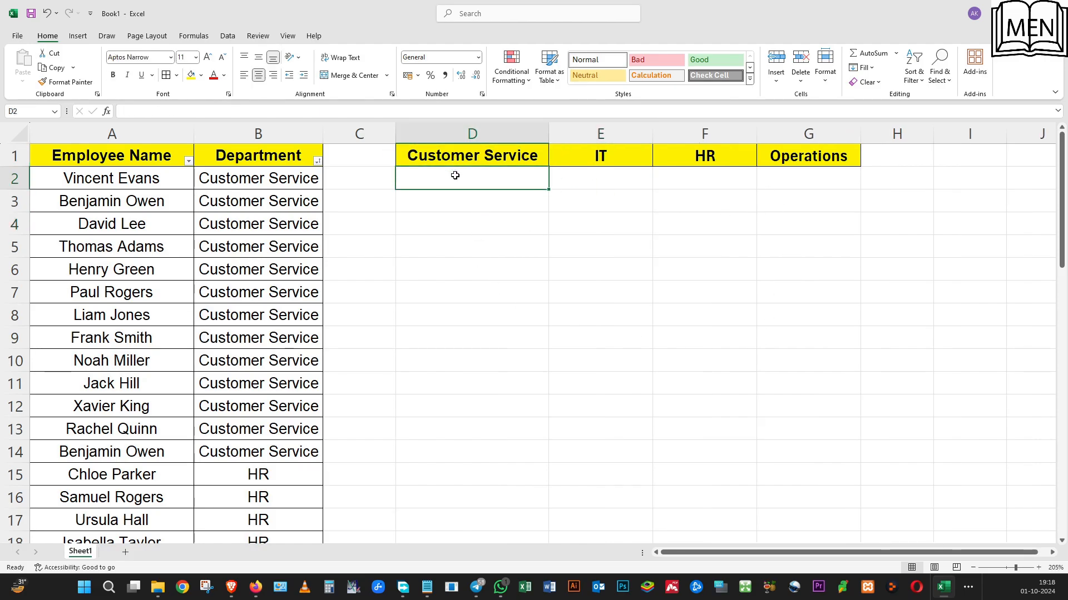
{"action": "left_click", "coordinate": [624, 182]}
{"action": "left_click", "coordinate": [659, 182]}
{"action": "left_click", "coordinate": [766, 179]}
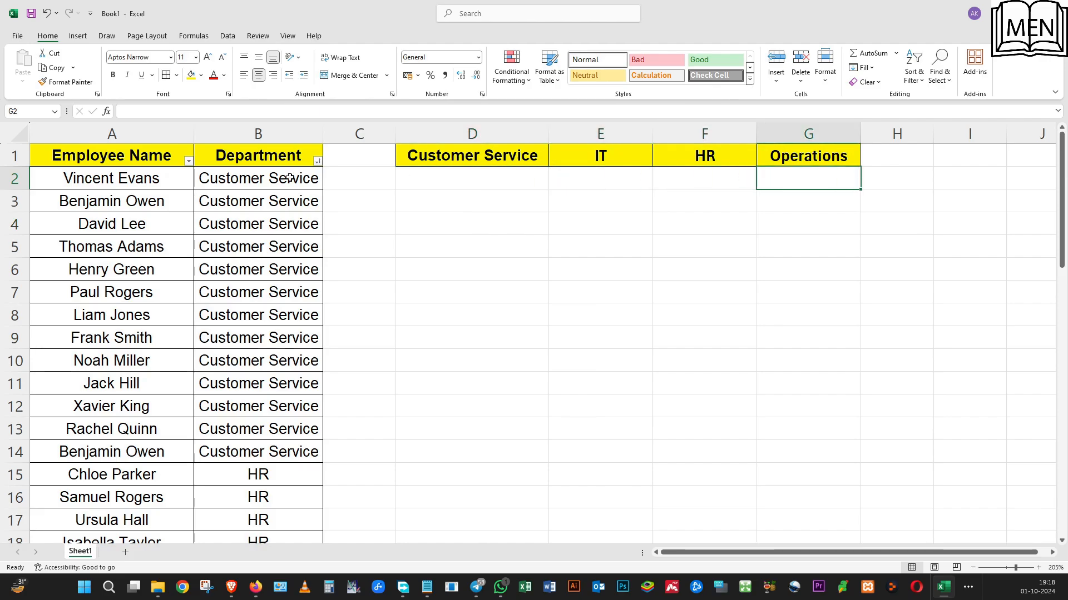
{"action": "left_click", "coordinate": [265, 190]}
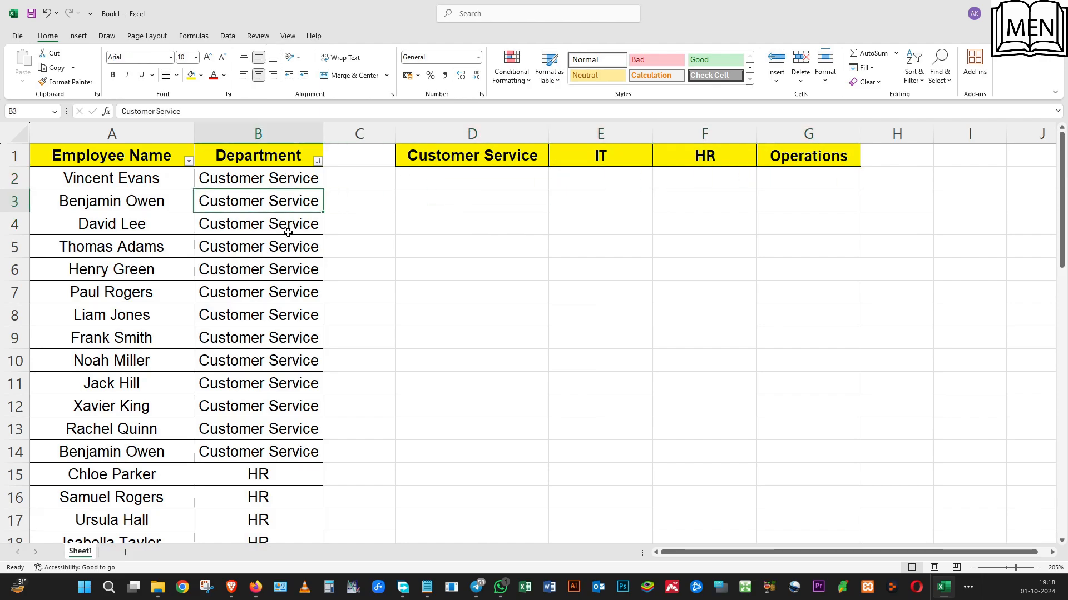
Sort the list by Employee Name from A to Z and check how the departments are mixed
{"action": "left_click", "coordinate": [189, 162]}
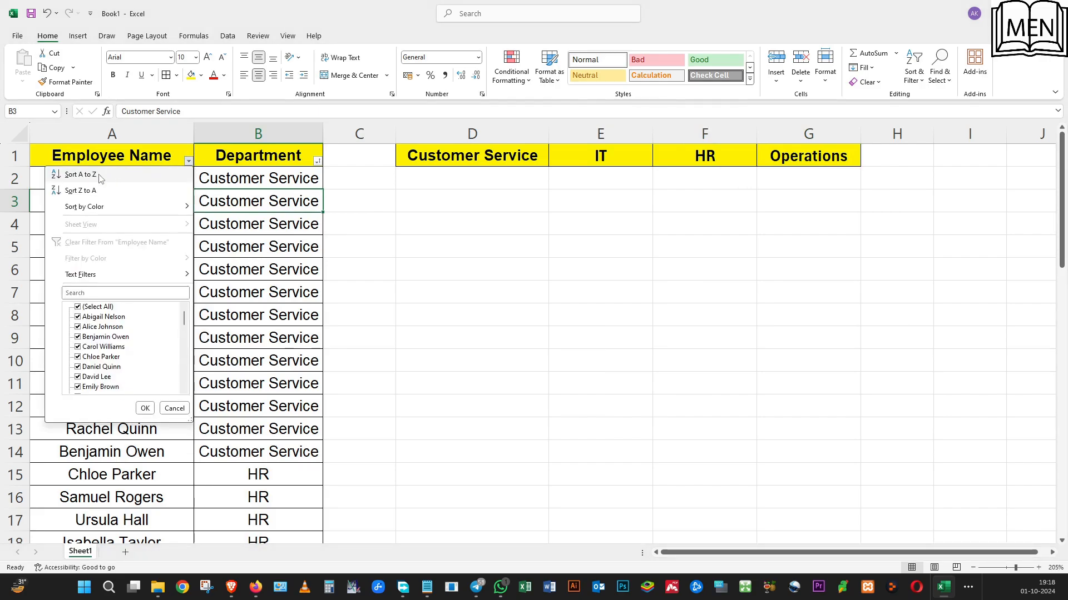
{"action": "left_click", "coordinate": [101, 175]}
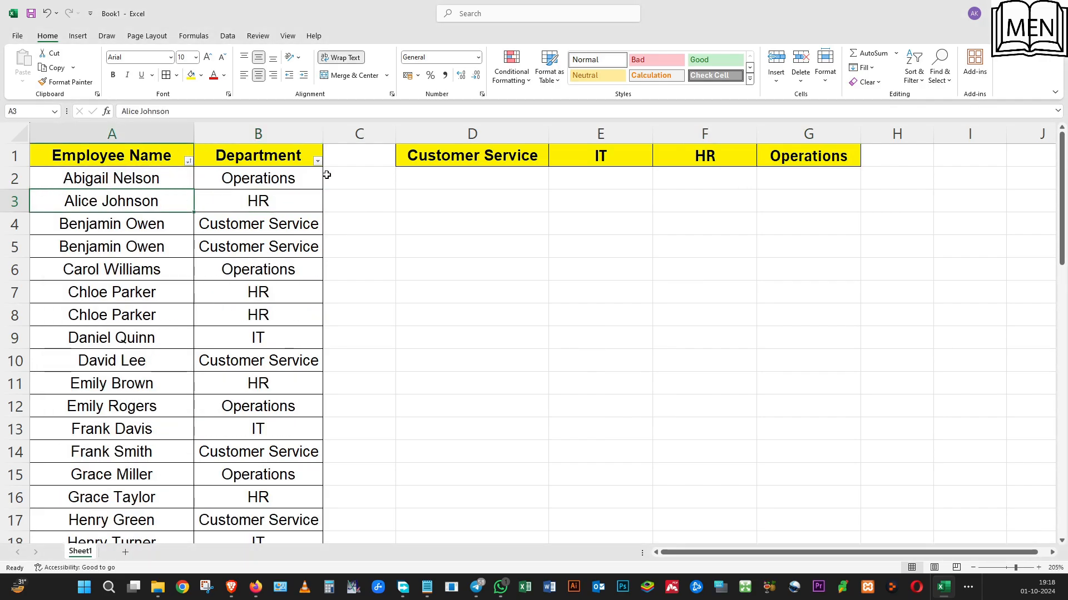
{"action": "left_click", "coordinate": [272, 179]}
{"action": "left_click", "coordinate": [258, 269]}
{"action": "scroll", "coordinate": [258, 313], "scroll_direction": "down", "scroll_amount": 13}
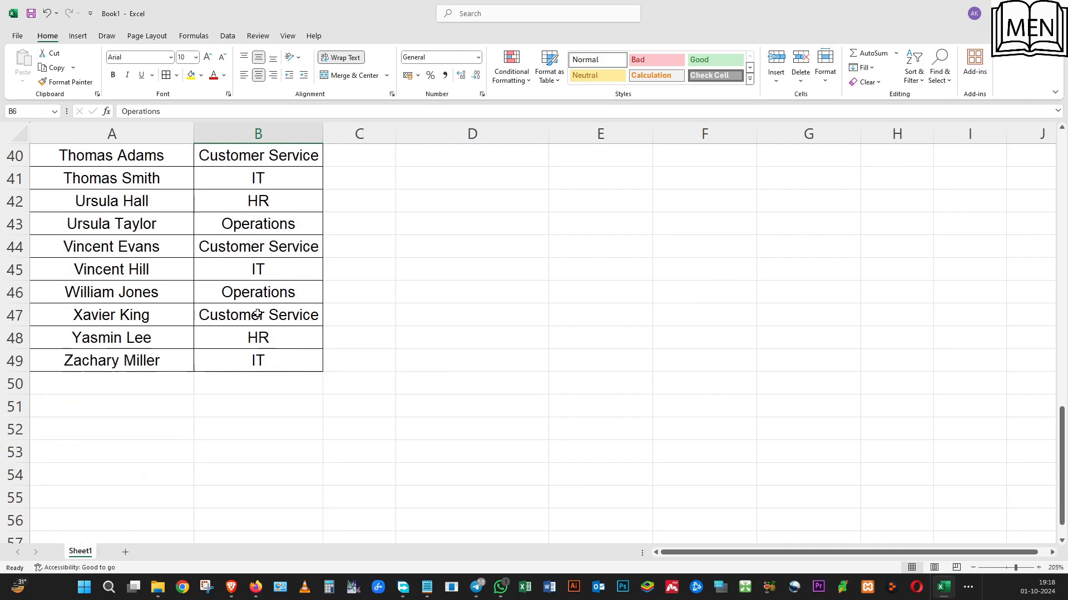
{"action": "scroll", "coordinate": [258, 313], "scroll_direction": "up", "scroll_amount": 11}
{"action": "scroll", "coordinate": [258, 313], "scroll_direction": "up", "scroll_amount": 2}
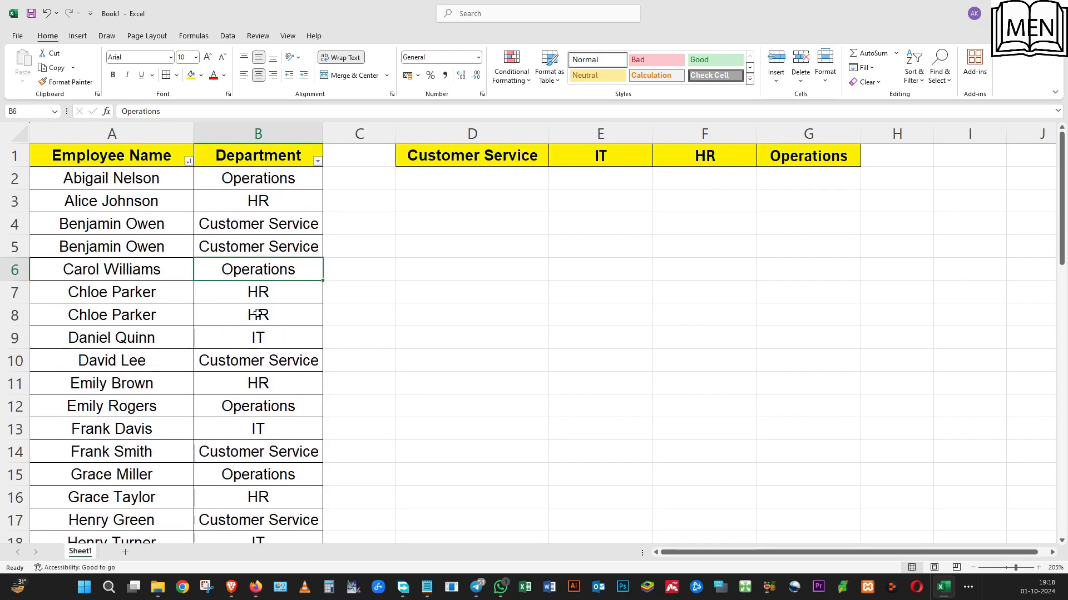
Start a FILTER formula in D2 with the employee names $A$2:$A$49 as its absolute array
{"action": "left_click", "coordinate": [472, 245]}
{"action": "left_click", "coordinate": [436, 174]}
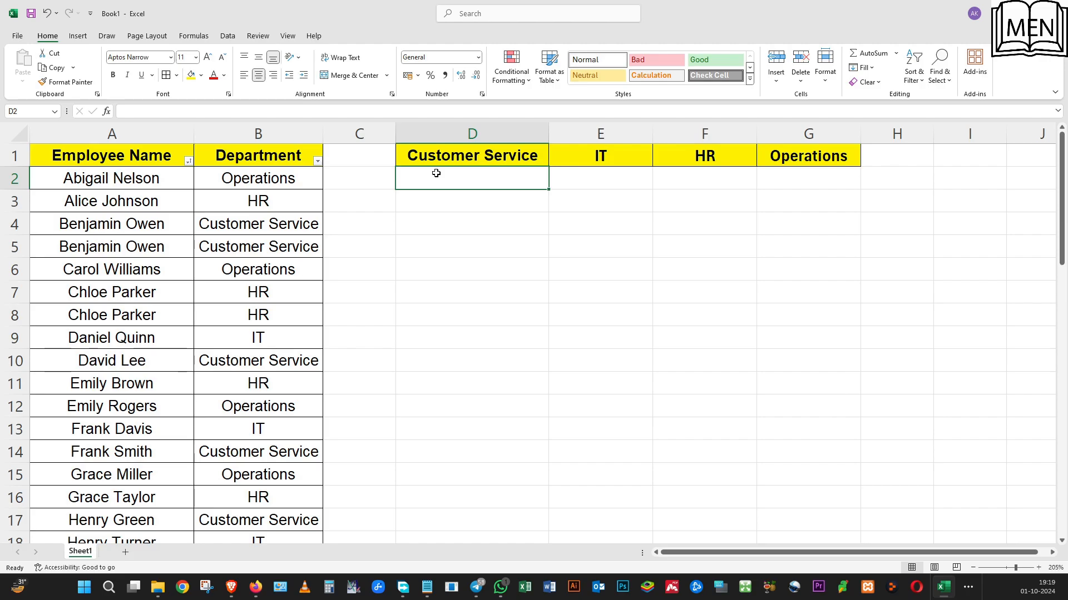
{"action": "type", "text": "="}
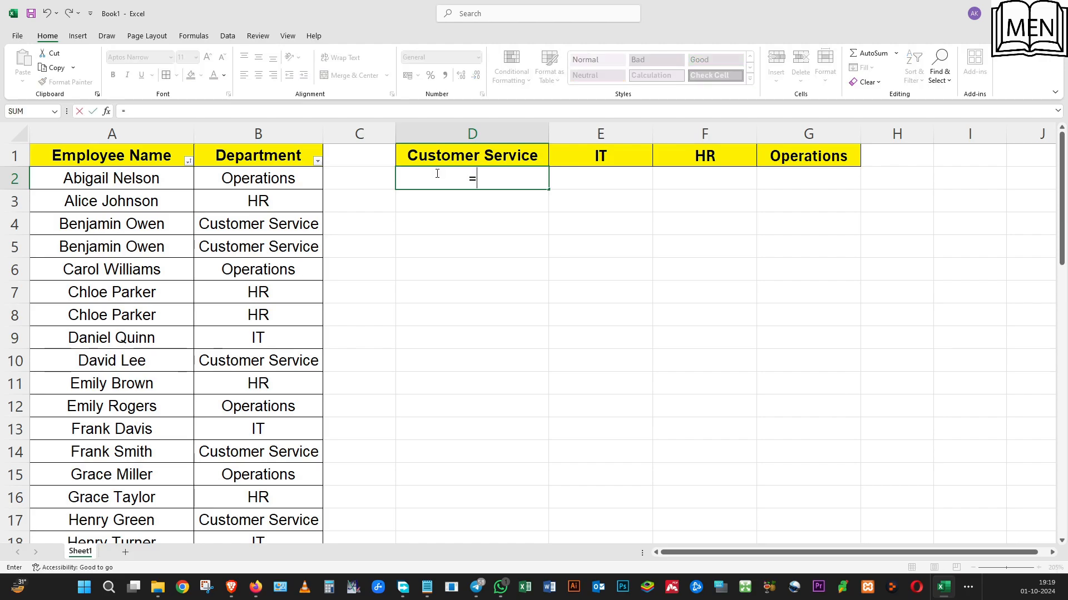
{"action": "type", "text": "filter"}
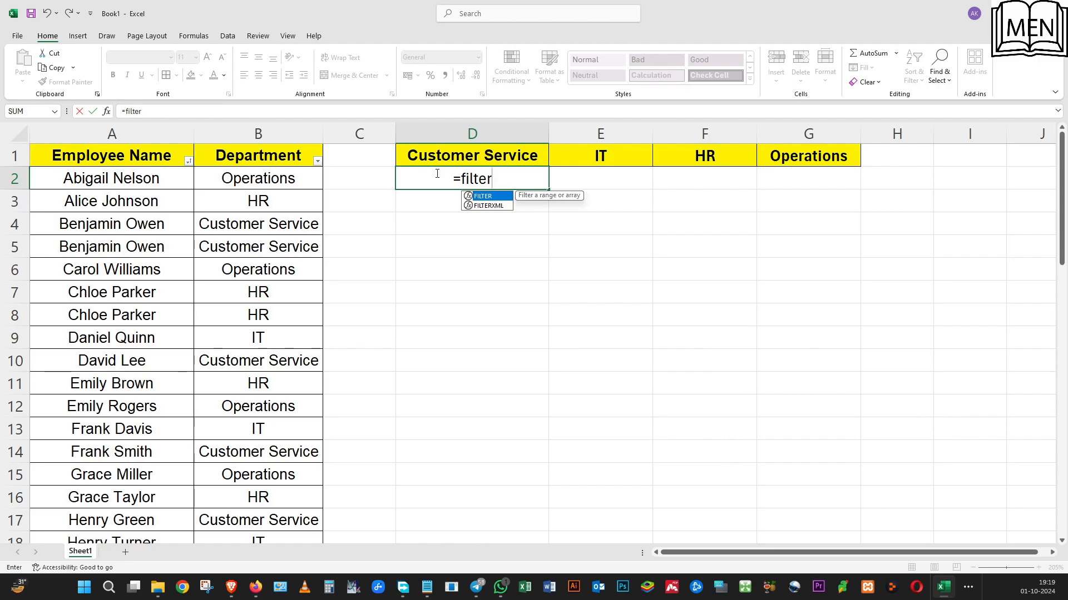
{"action": "type", "text": "("}
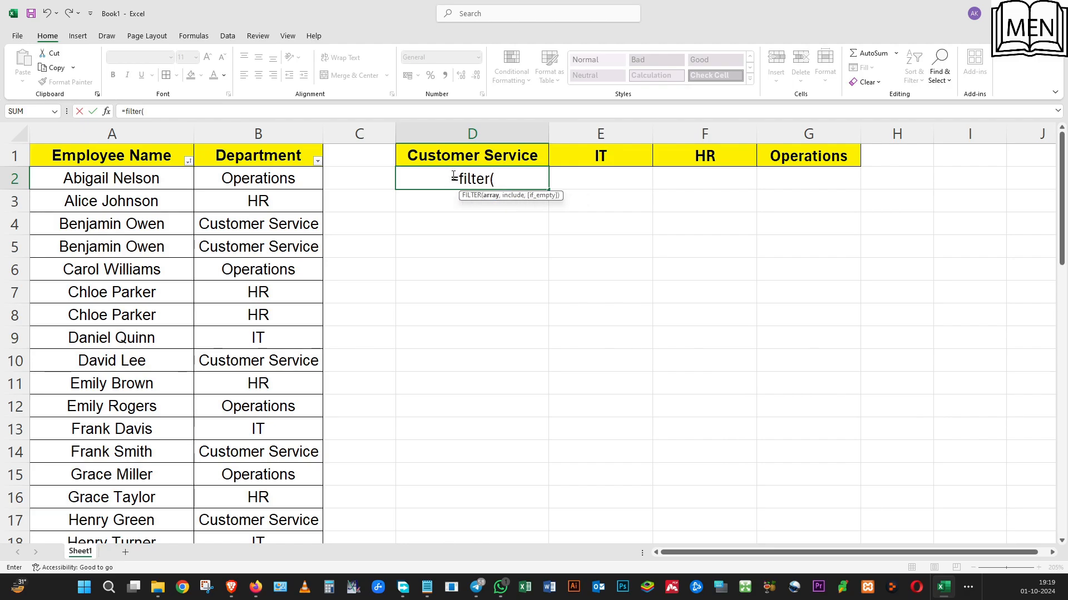
{"action": "left_click", "coordinate": [138, 177]}
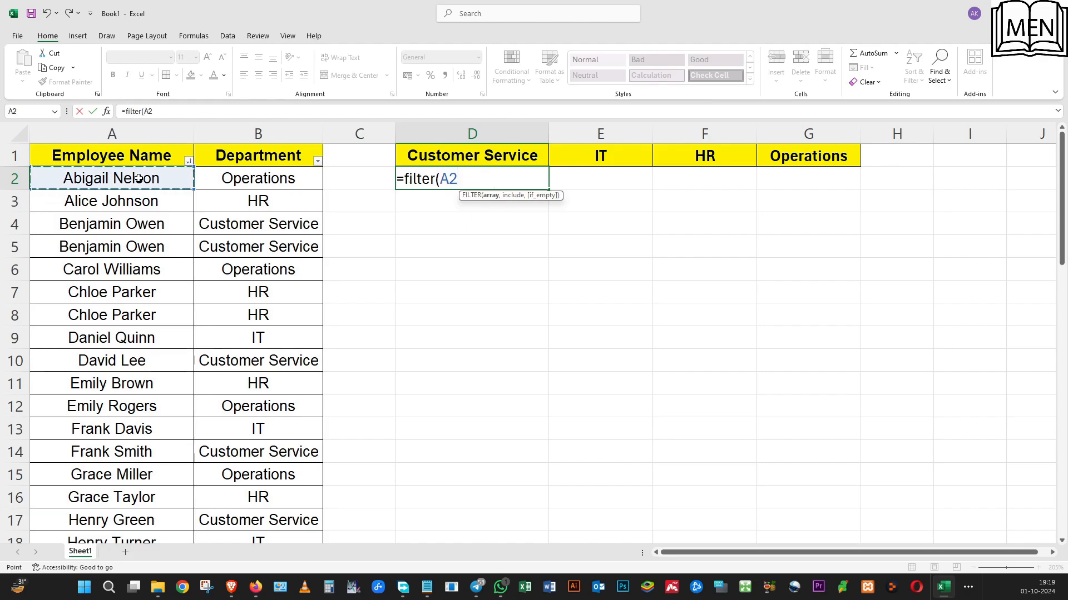
{"action": "key", "text": "ctrl+shift+Down"}
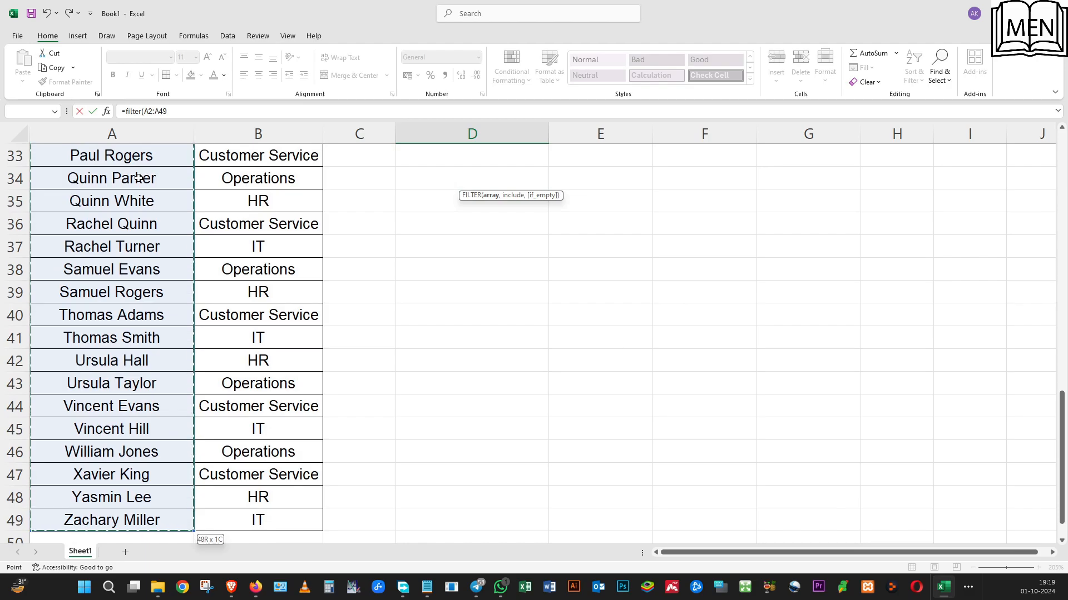
{"action": "key", "text": "F4"}
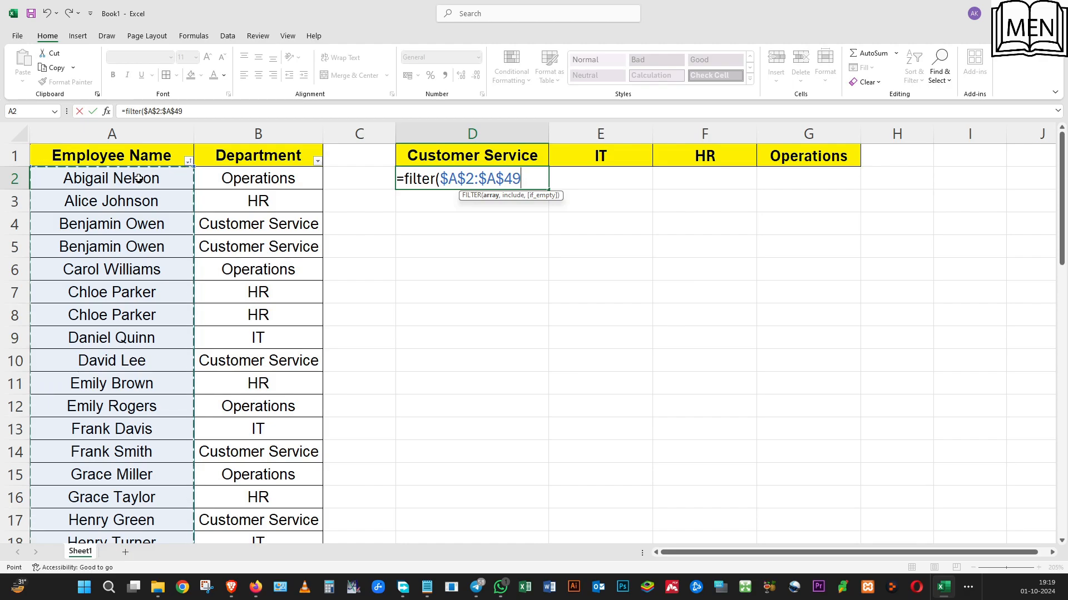
Complete the FILTER formula in D2 with the include condition $B$2:$B$49=D1 and fill it across to G2
{"action": "type", "text": ","}
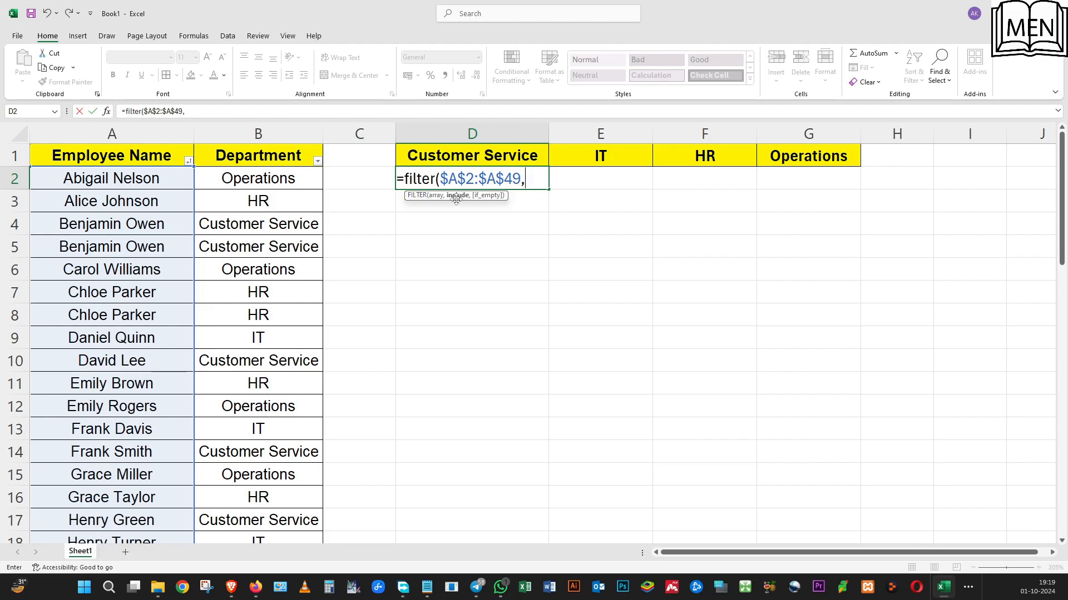
{"action": "left_click", "coordinate": [265, 177]}
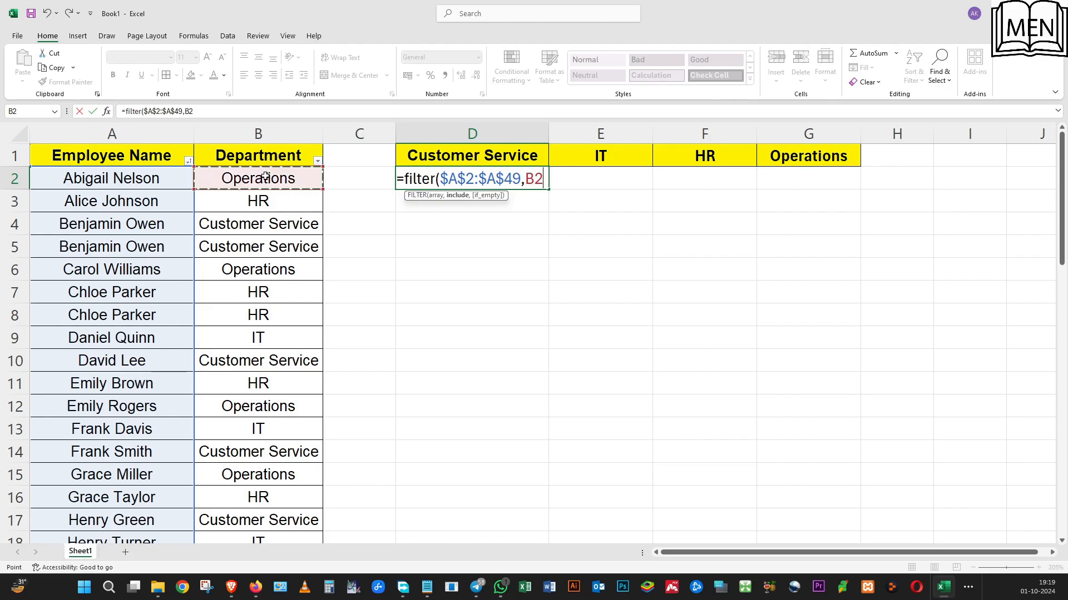
{"action": "key", "text": "ctrl+shift+Down"}
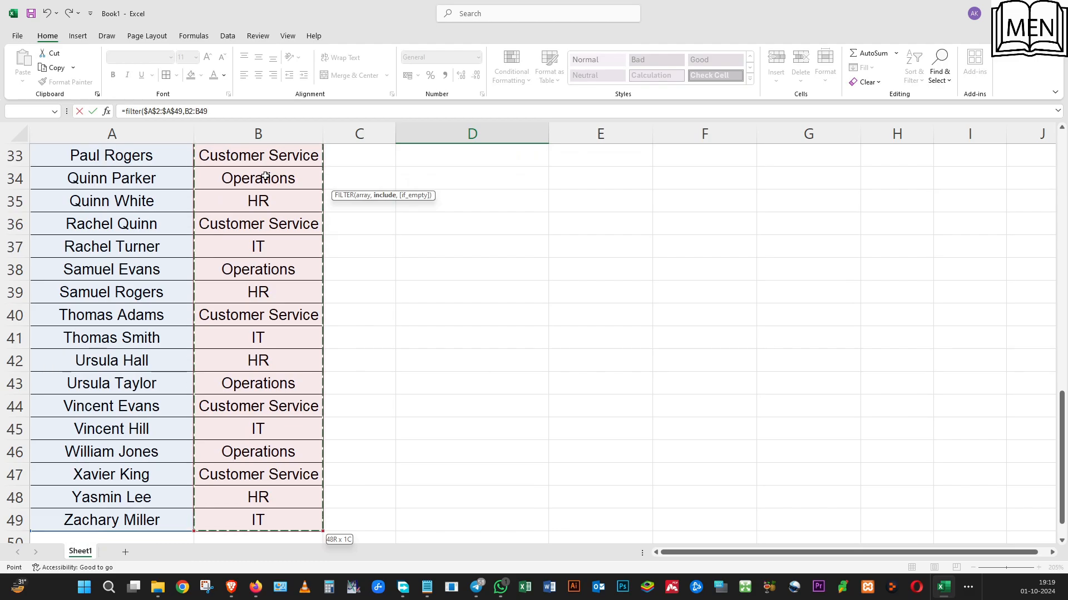
{"action": "key", "text": "F4"}
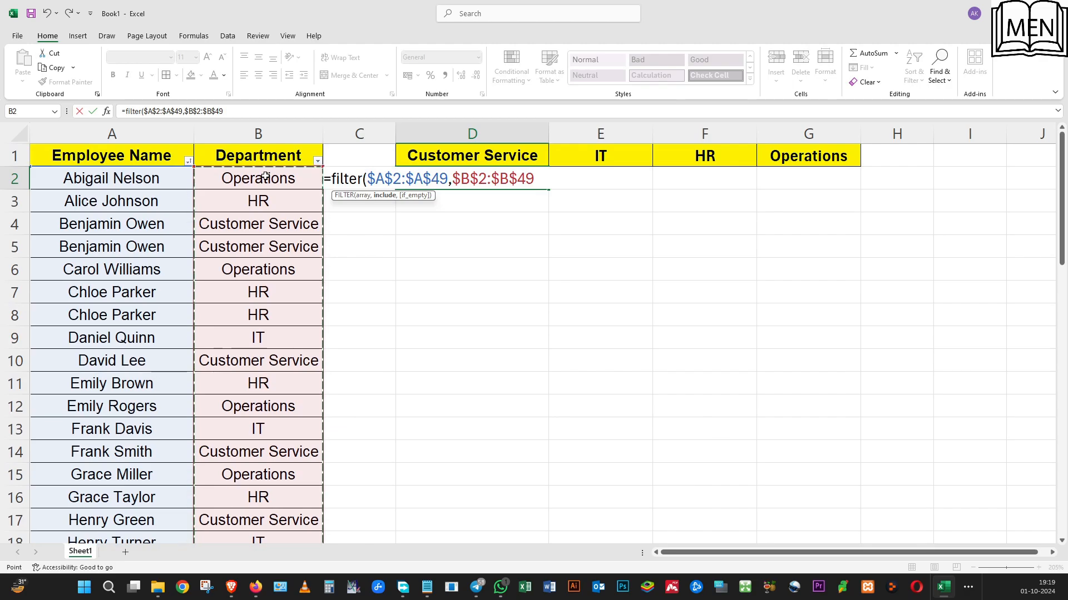
{"action": "type", "text": "="}
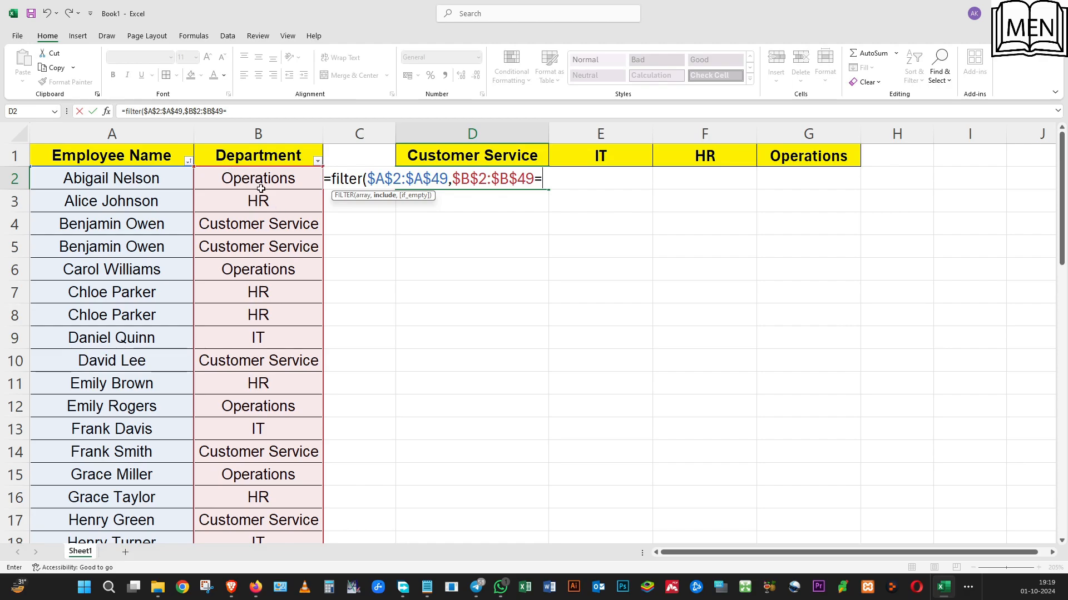
{"action": "left_click", "coordinate": [506, 155]}
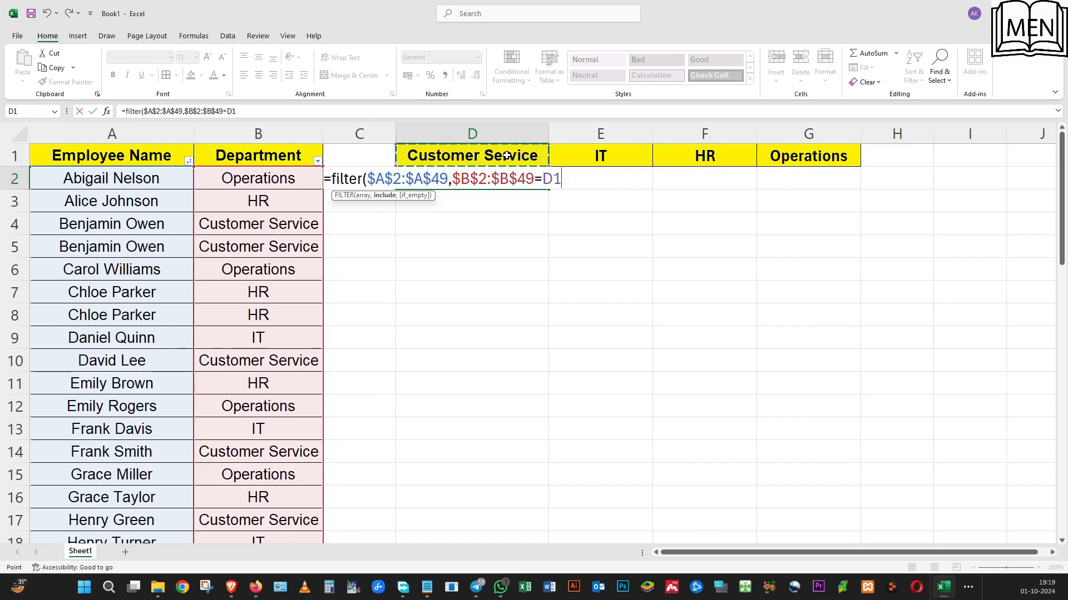
{"action": "type", "text": ")"}
{"action": "key", "text": "Return"}
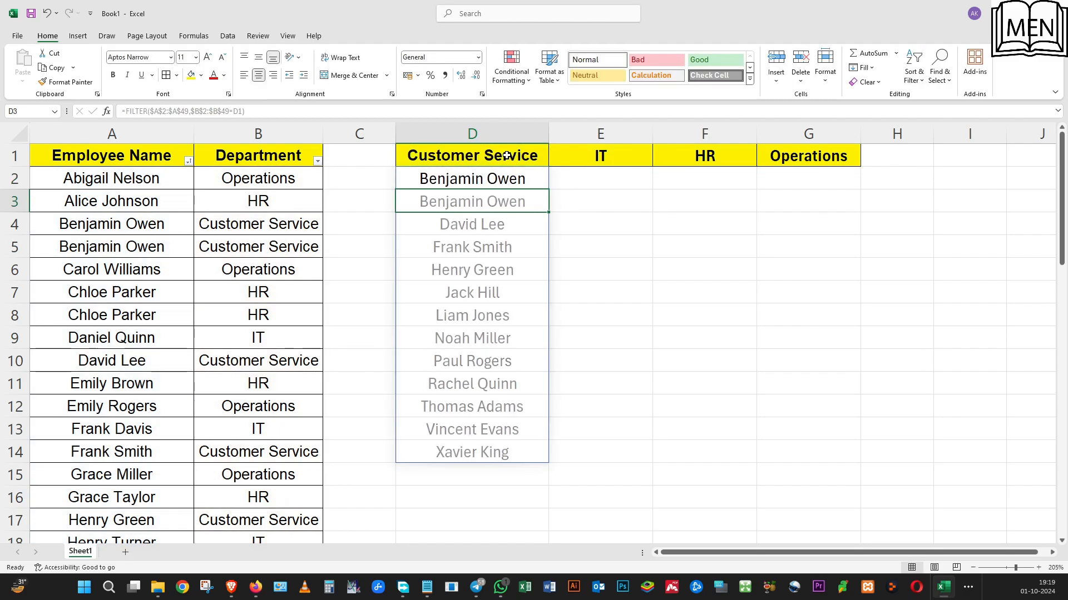
{"action": "left_click", "coordinate": [510, 184]}
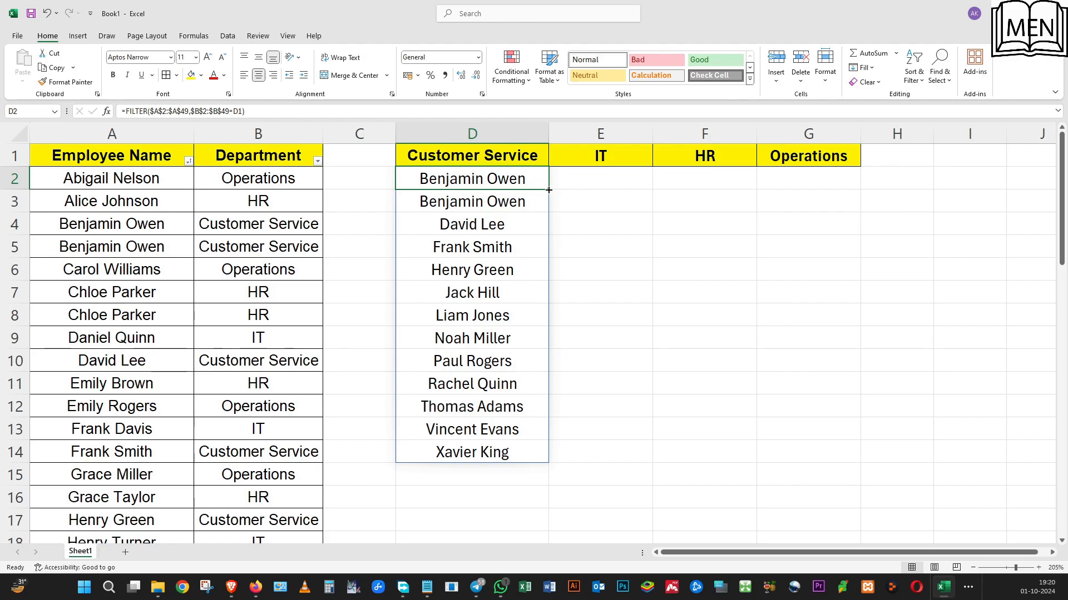
{"action": "left_click_drag", "start_coordinate": [549, 190], "coordinate": [821, 174]}
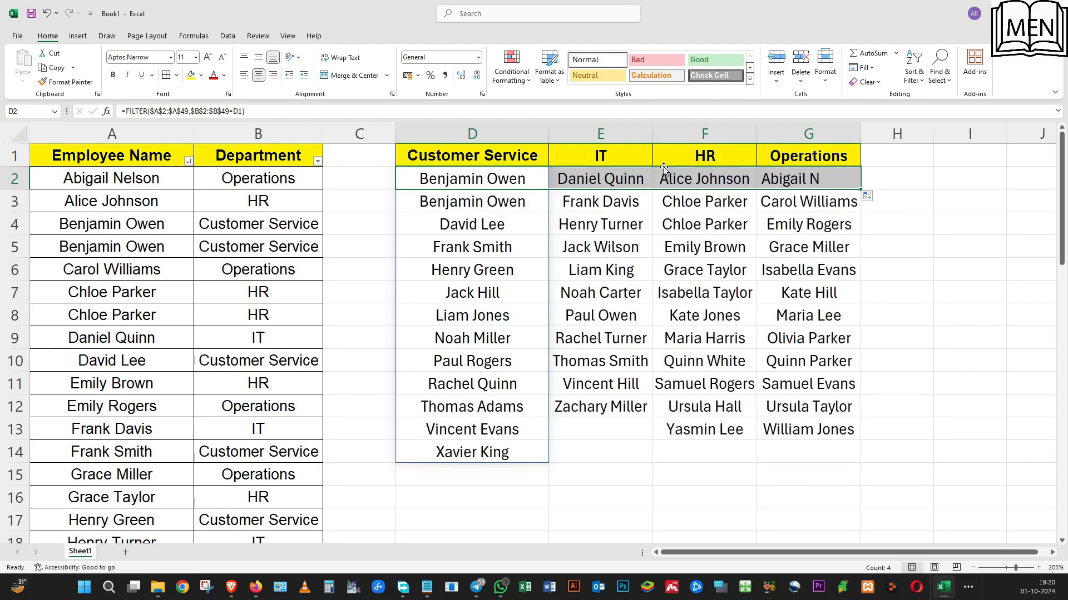
{"action": "key", "text": "Right"}
{"action": "left_click", "coordinate": [765, 181]}
{"action": "left_click", "coordinate": [966, 181]}
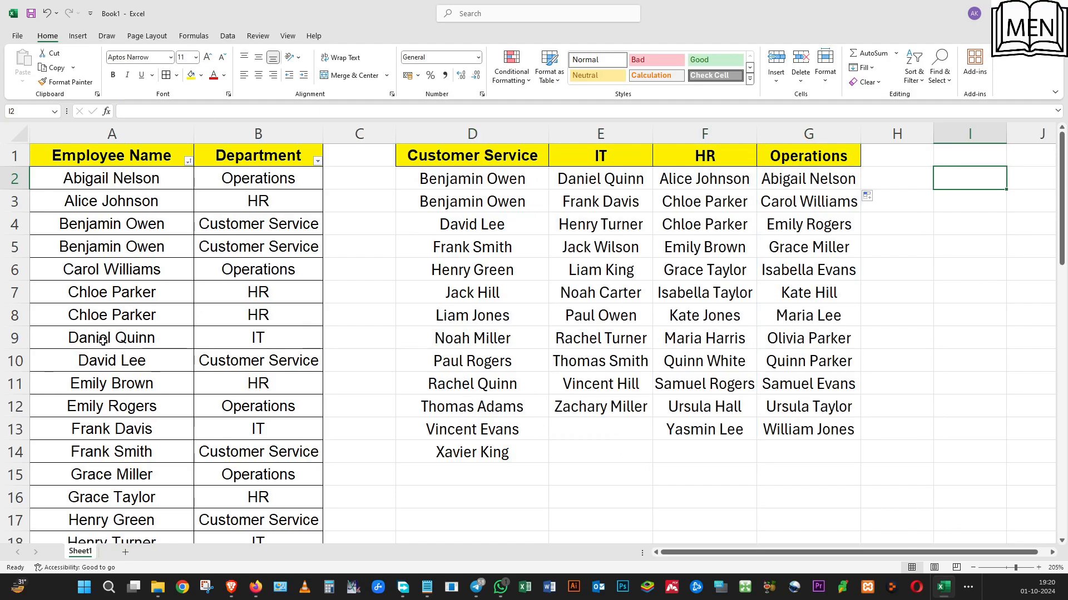
Highlight the two rows with the repeated employee name, A4:B5, with a light blue fill
{"action": "left_click", "coordinate": [128, 249]}
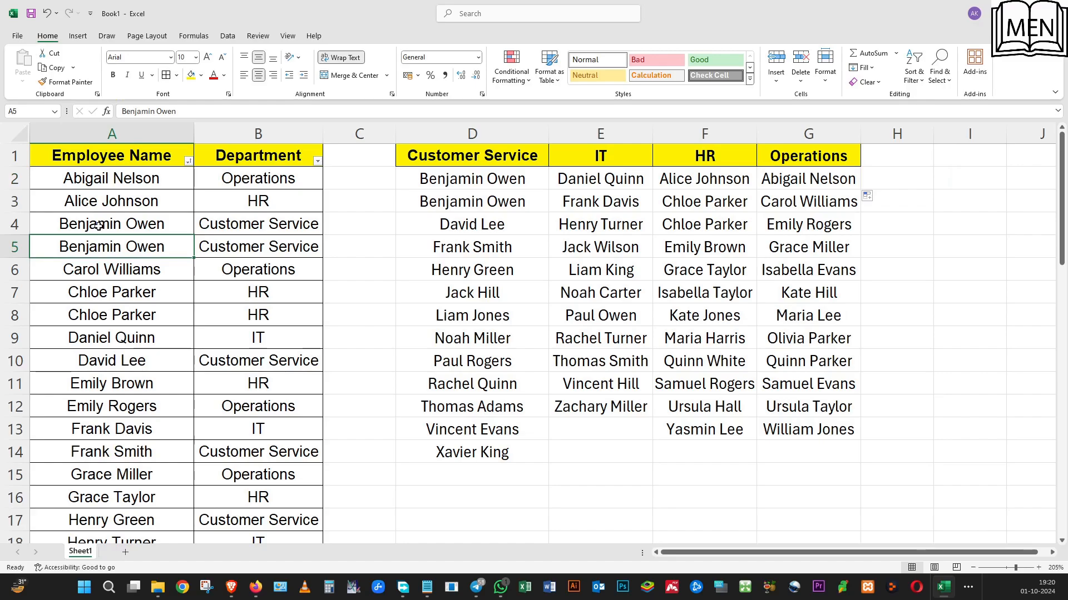
{"action": "left_click_drag", "start_coordinate": [98, 227], "coordinate": [228, 247]}
{"action": "left_click", "coordinate": [201, 75]}
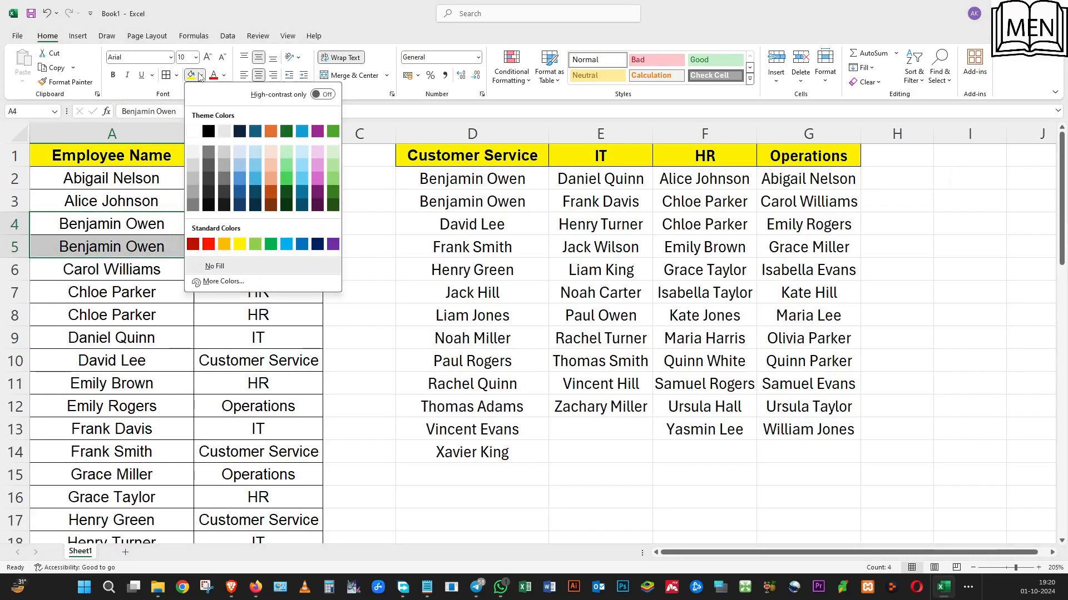
{"action": "left_click", "coordinate": [298, 166]}
{"action": "left_click", "coordinate": [211, 269]}
{"action": "left_click", "coordinate": [222, 221]}
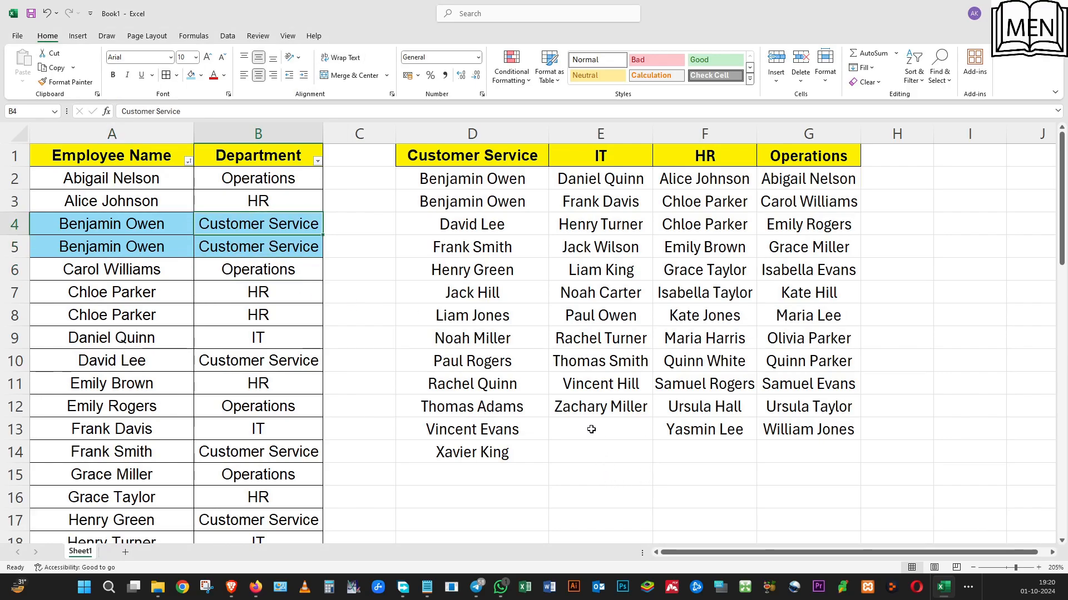
Set the department in B5 to IT and check the Customer Service and IT lists starting in D2 and E2 against rows 4 and 5
{"action": "left_click", "coordinate": [262, 250]}
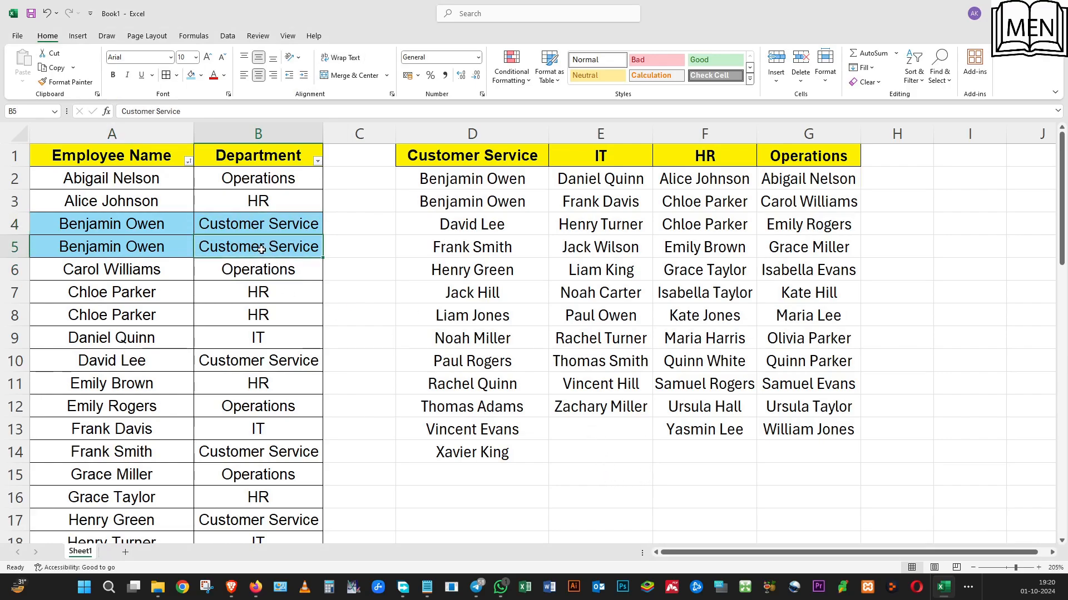
{"action": "type", "text": "IT"}
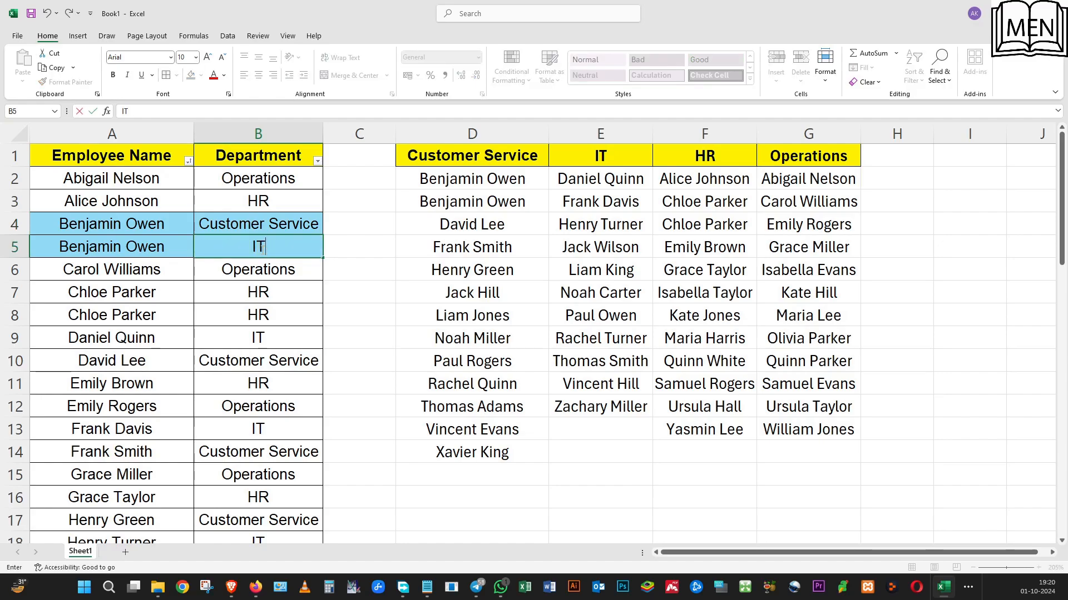
{"action": "key", "text": "Return"}
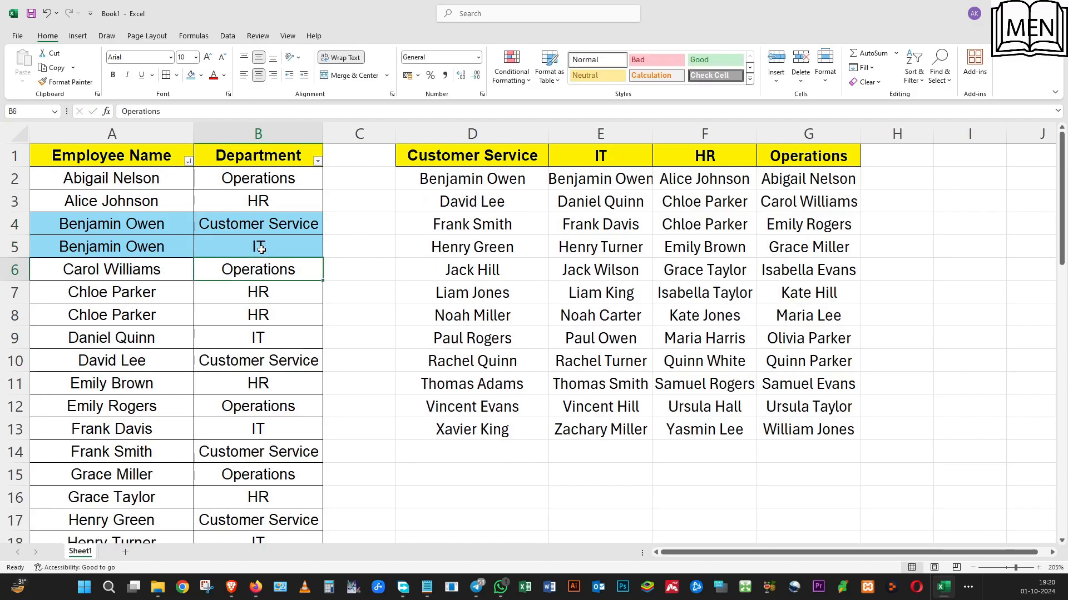
{"action": "left_click", "coordinate": [205, 360]}
{"action": "left_click", "coordinate": [502, 187]}
{"action": "left_click", "coordinate": [594, 178]}
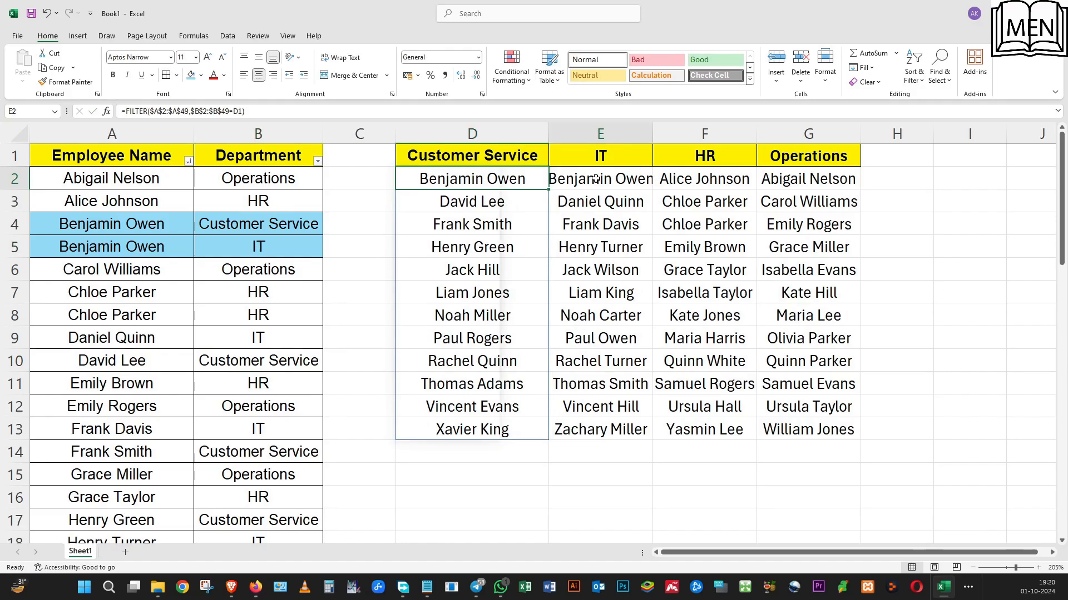
{"action": "left_click", "coordinate": [234, 233]}
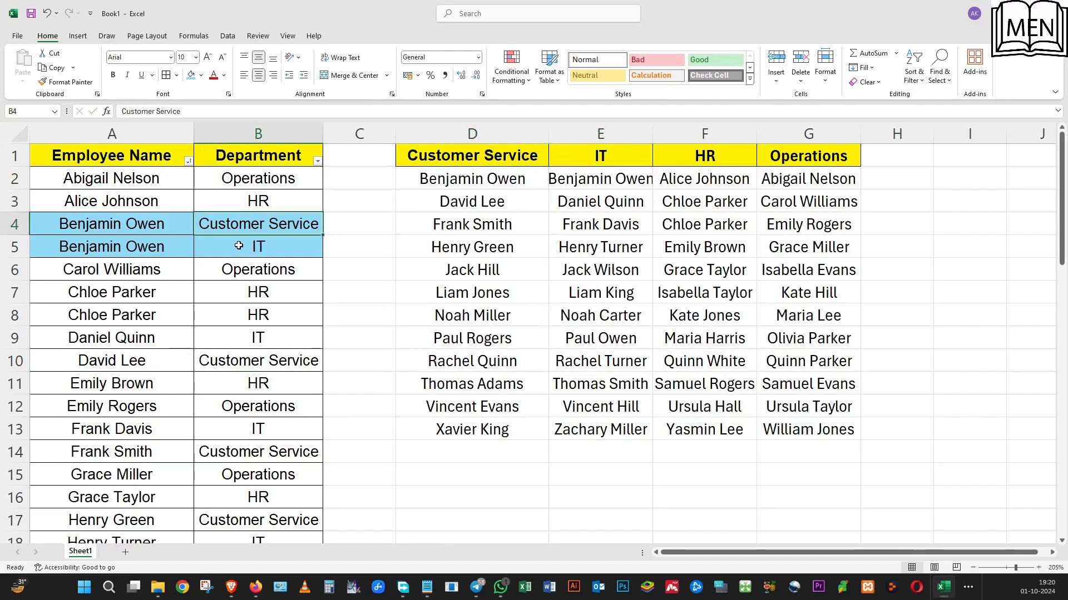
{"action": "left_click", "coordinate": [238, 245]}
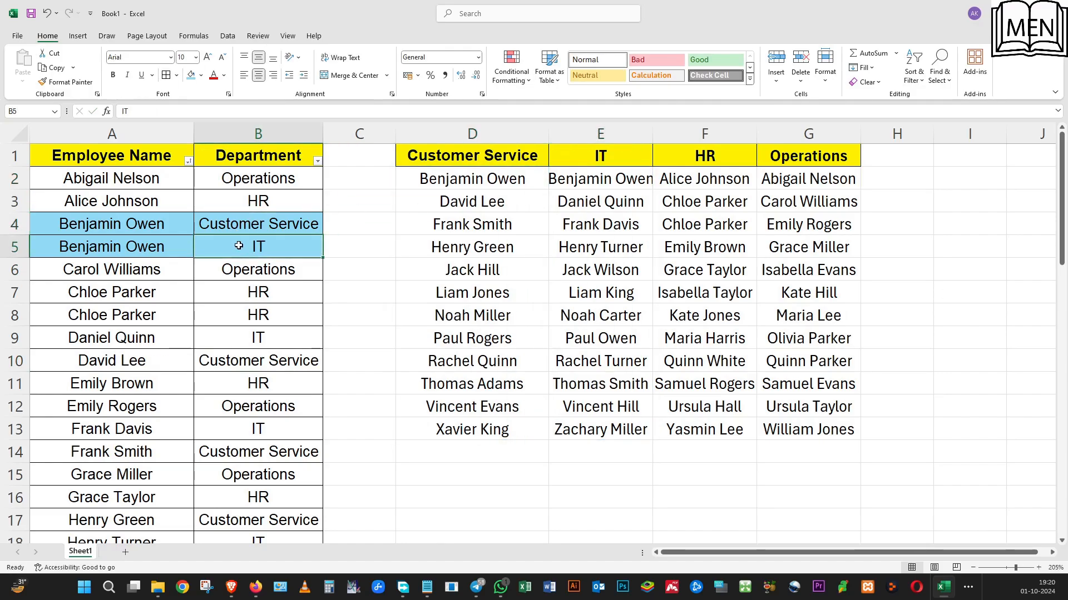